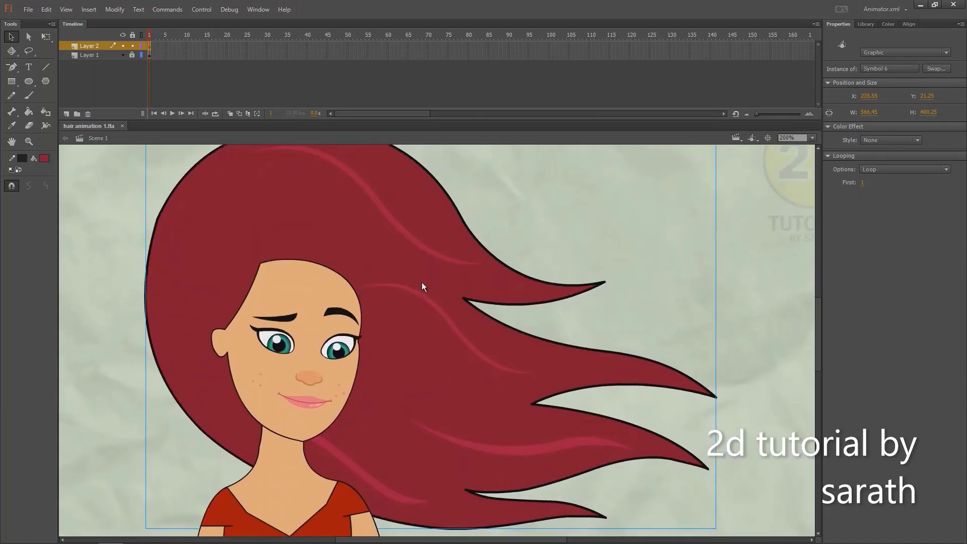
{"action": "key", "text": "ctrl+minus"}
{"action": "left_click_drag", "start_coordinate": [397, 266], "coordinate": [476, 287]}
{"action": "left_click", "coordinate": [428, 205]}
{"action": "left_click", "coordinate": [402, 274]}
{"action": "left_click_drag", "start_coordinate": [433, 318], "coordinate": [462, 300]}
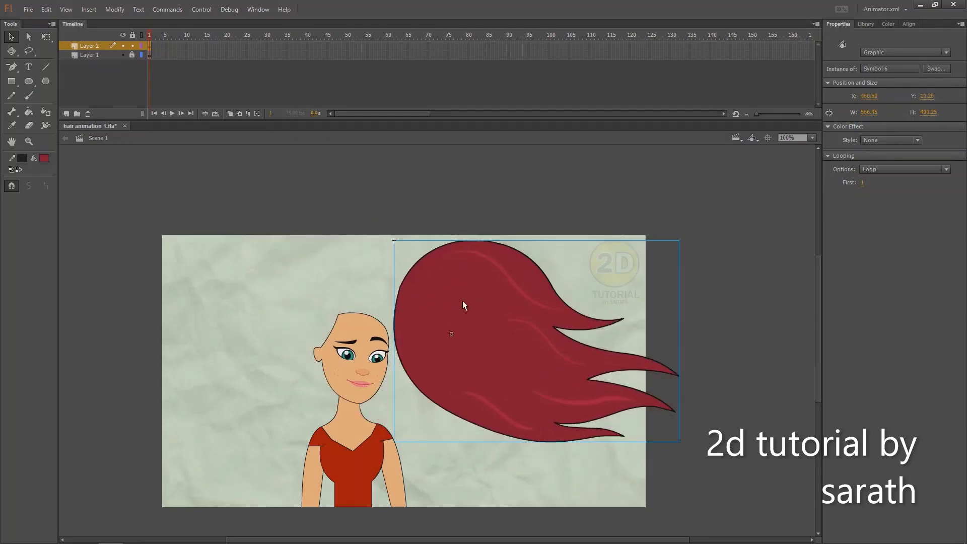
{"action": "left_click_drag", "start_coordinate": [354, 325], "coordinate": [287, 306]}
{"action": "left_click_drag", "start_coordinate": [350, 416], "coordinate": [348, 413]}
{"action": "key", "text": "ctrl+z"}
{"action": "key", "text": "ctrl+z"}
{"action": "key", "text": "ctrl+z"}
{"action": "key", "text": "ctrl+z"}
{"action": "key", "text": "ctrl+z"}
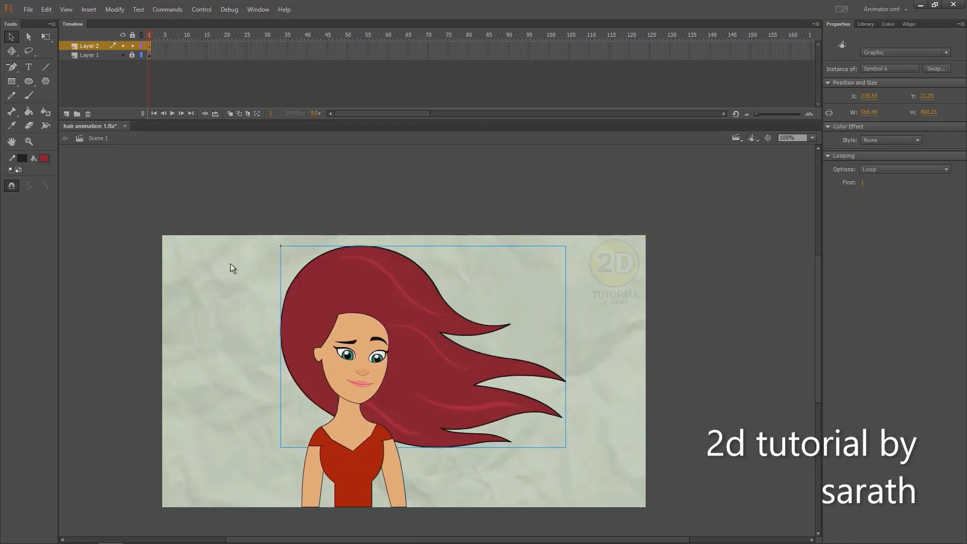
Select the character's hair, head and body together and convert them to one graphic symbol
{"action": "left_click", "coordinate": [243, 298]}
{"action": "left_click_drag", "start_coordinate": [212, 255], "coordinate": [528, 471]}
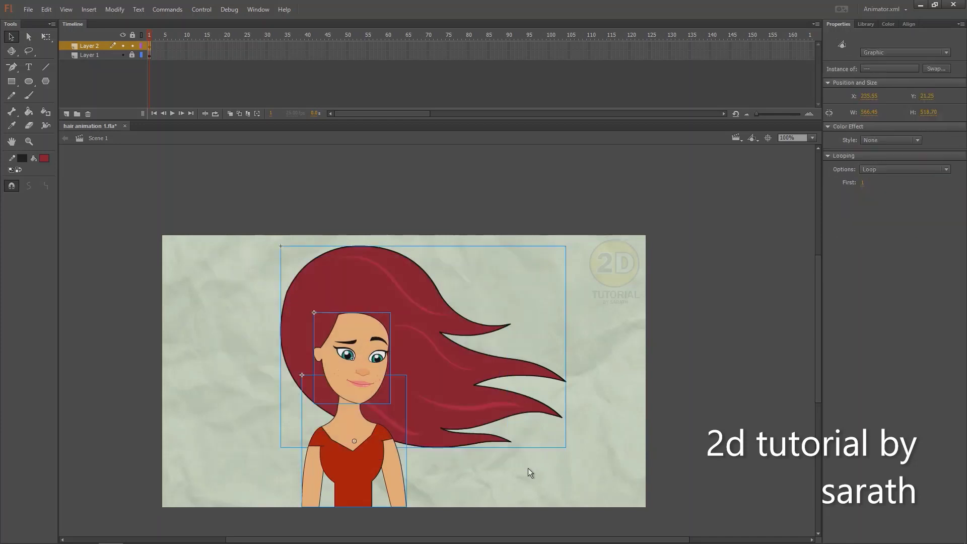
{"action": "key", "text": "F8"}
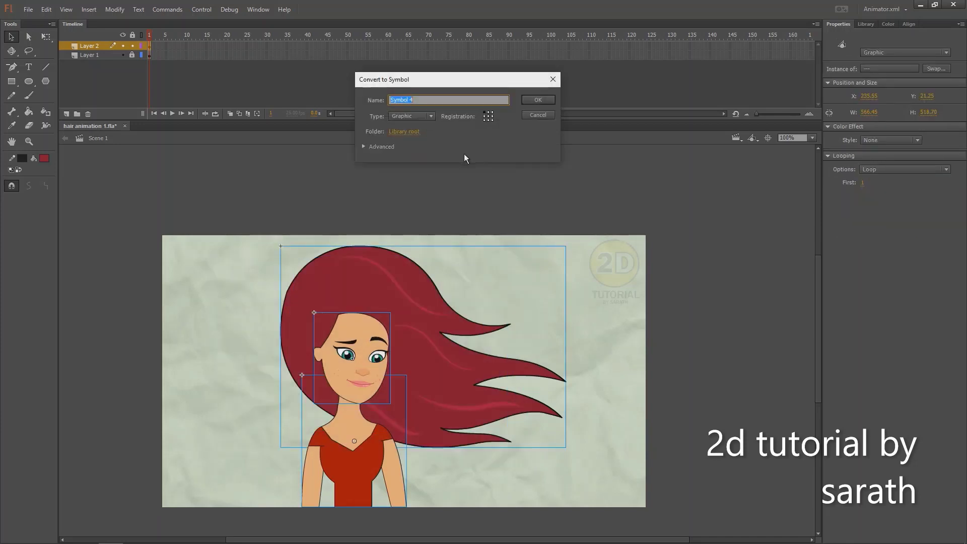
{"action": "left_click", "coordinate": [538, 100]}
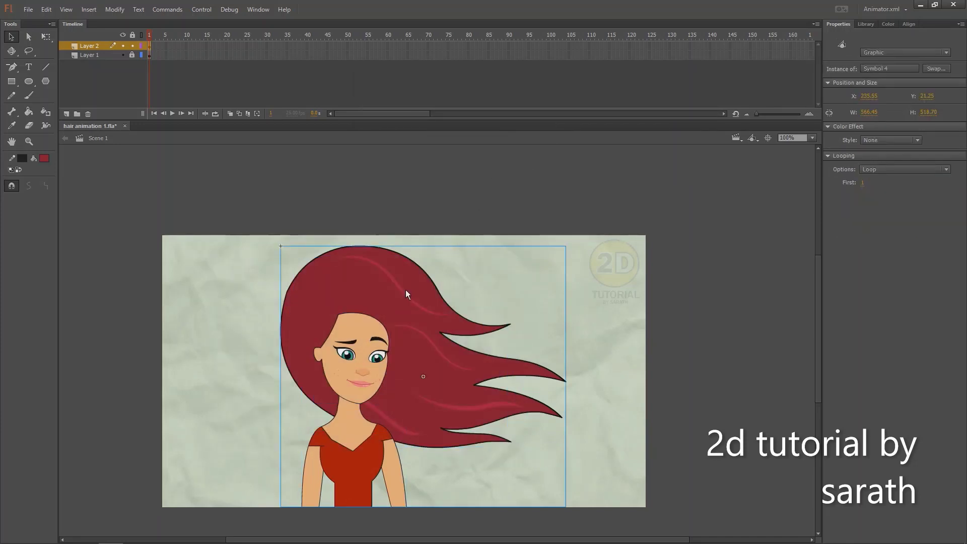
Open the new character symbol and distribute its hair, head and body to separate layers
{"action": "double_click", "coordinate": [406, 289]}
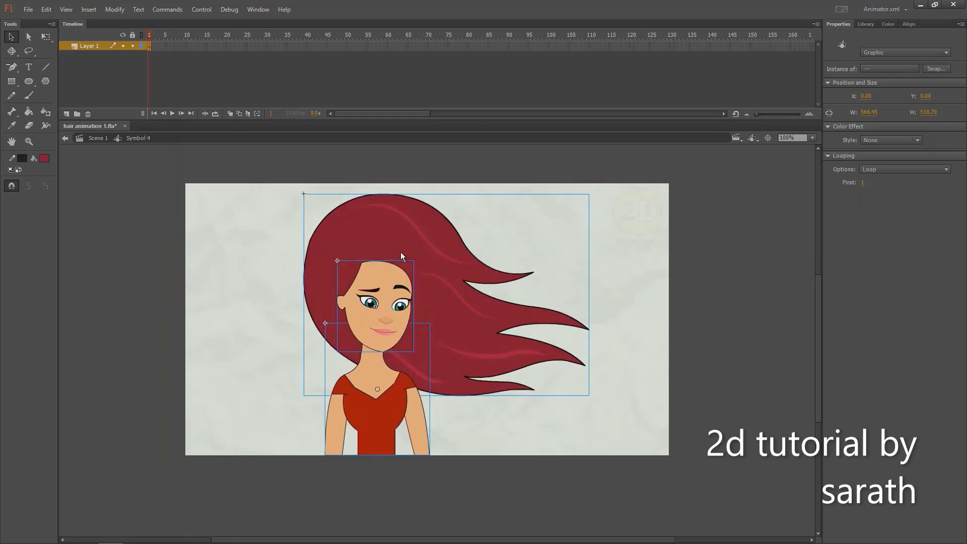
{"action": "right_click", "coordinate": [416, 246]}
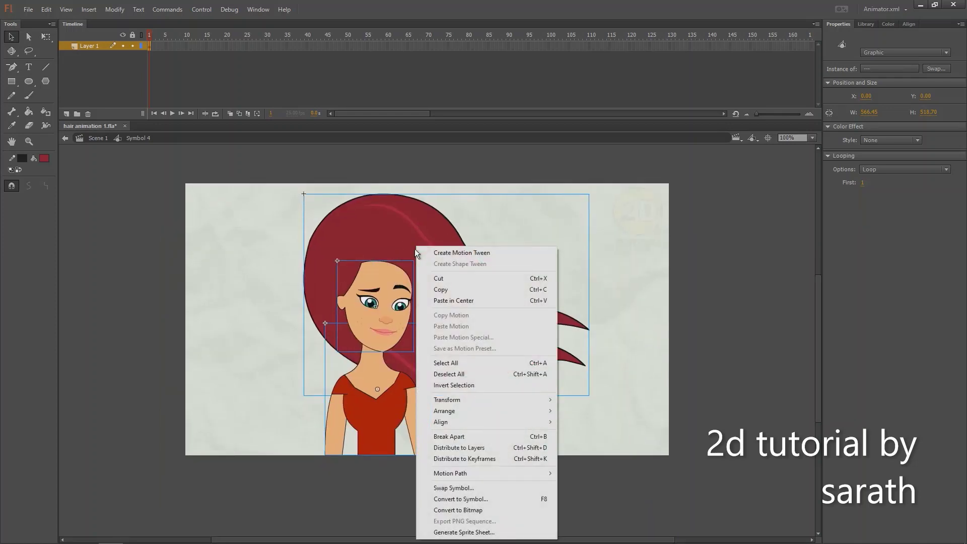
{"action": "left_click", "coordinate": [459, 448]}
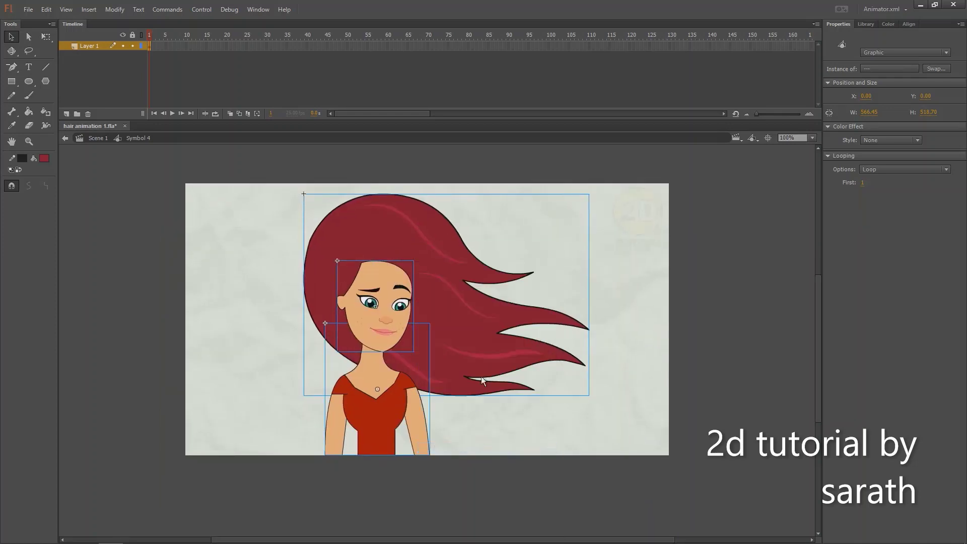
{"action": "left_click", "coordinate": [258, 210]}
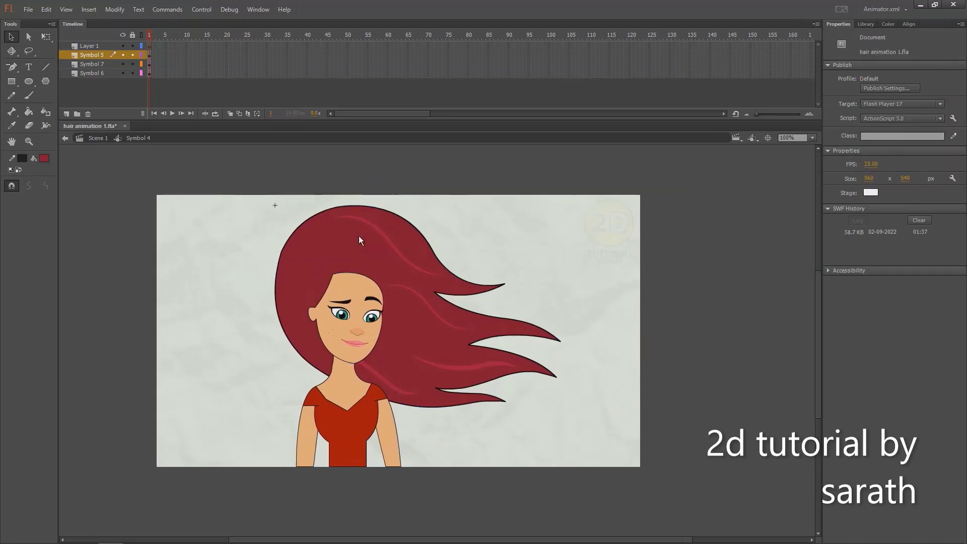
Check the distributed character parts by hiding and showing the head and body layers and test-moving the hair
{"action": "left_click_drag", "start_coordinate": [358, 235], "coordinate": [322, 246]}
{"action": "key", "text": "ctrl+z"}
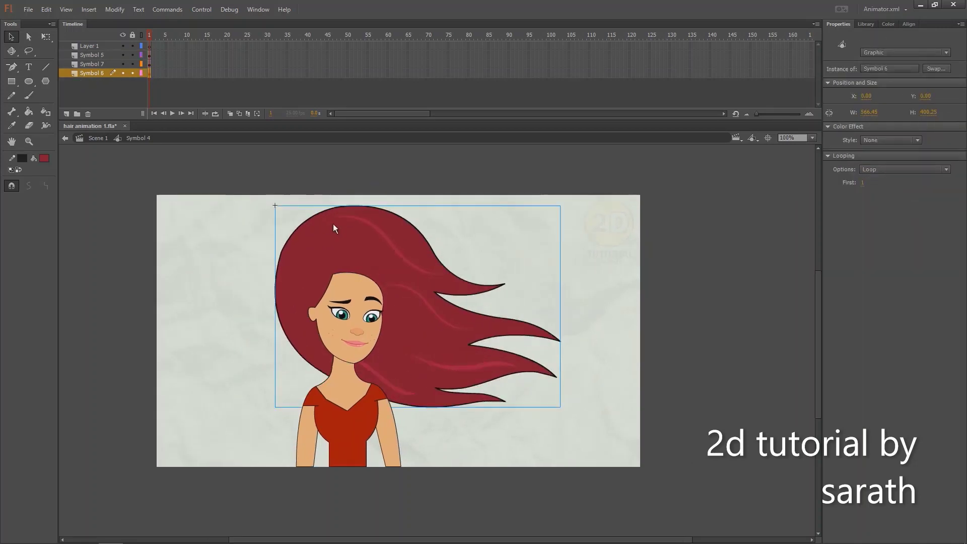
{"action": "left_click", "coordinate": [123, 64]}
{"action": "left_click", "coordinate": [124, 64]}
{"action": "left_click", "coordinate": [125, 64]}
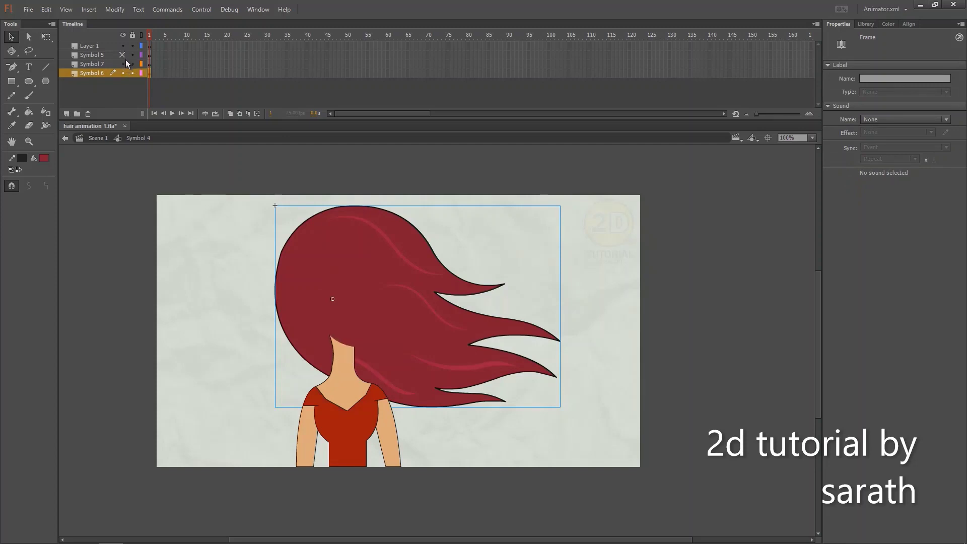
{"action": "left_click", "coordinate": [126, 64]}
{"action": "left_click", "coordinate": [256, 206]}
{"action": "left_click", "coordinate": [398, 301]}
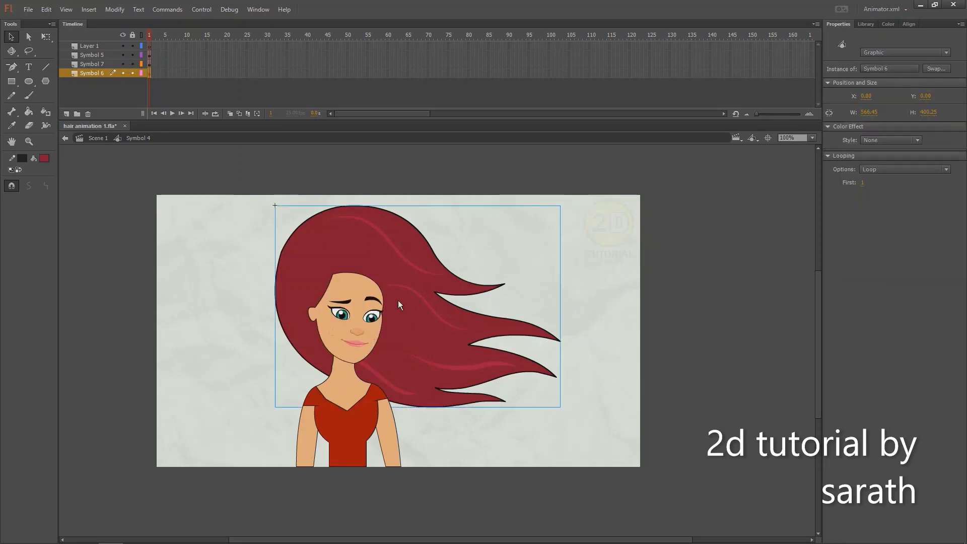
{"action": "mouse_move", "coordinate": [412, 279]}
{"action": "left_mouse_down"}
{"action": "mouse_move", "coordinate": [435, 277]}
{"action": "mouse_move", "coordinate": [408, 269]}
{"action": "left_mouse_up"}
{"action": "key", "text": "ctrl+z"}
Open the hair symbol and toggle its layers' visibility to check which artwork each one holds
{"action": "double_click", "coordinate": [413, 245]}
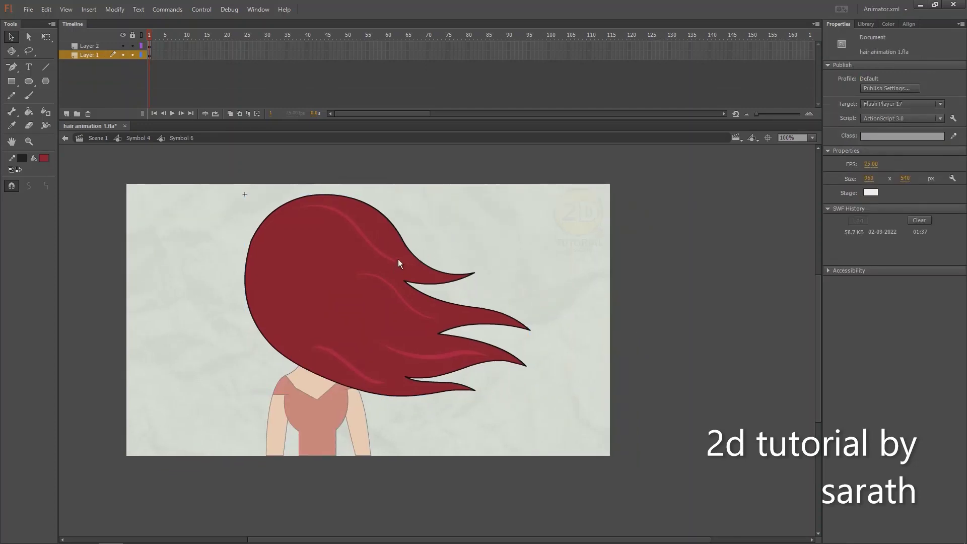
{"action": "left_click", "coordinate": [123, 45]}
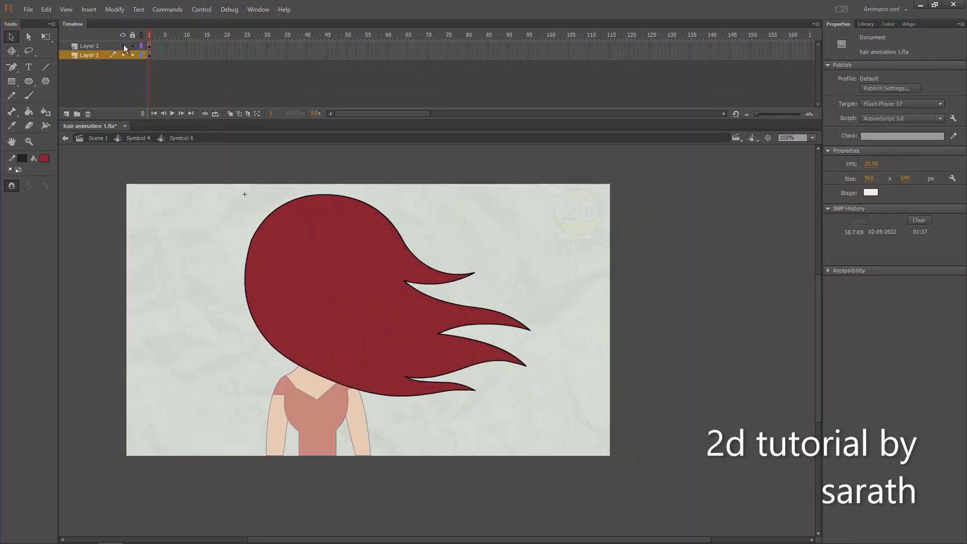
{"action": "left_click", "coordinate": [123, 45]}
{"action": "left_click", "coordinate": [123, 55]}
{"action": "left_click", "coordinate": [123, 54]}
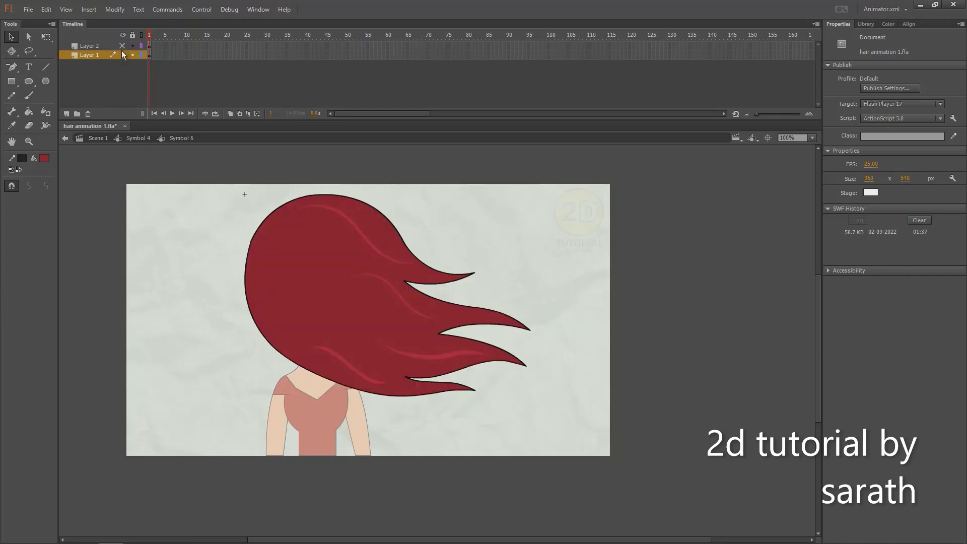
{"action": "left_click_drag", "start_coordinate": [446, 228], "coordinate": [424, 238]}
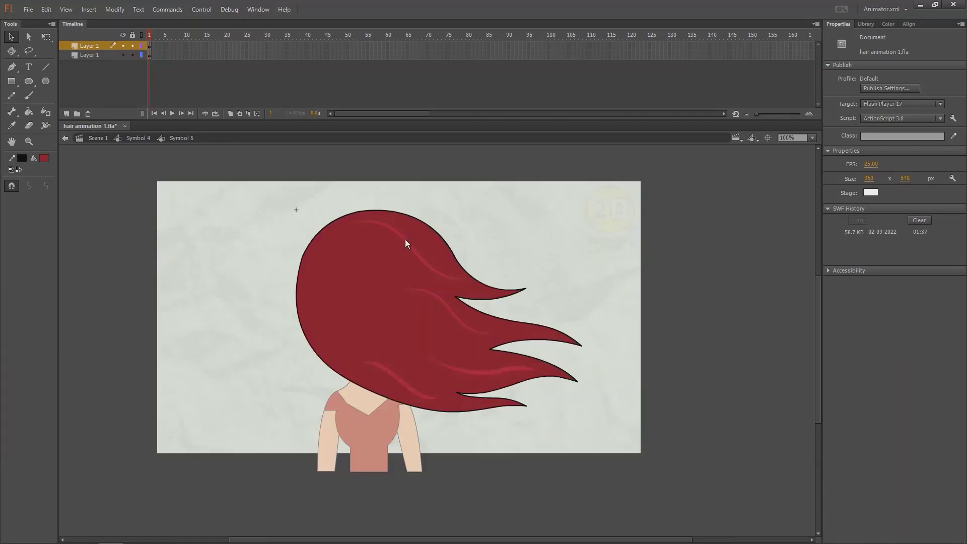
Convert the hair highlights on Layer 2 to a graphic symbol and move its transformation point to the highlights' left edge
{"action": "left_click", "coordinate": [404, 242]}
{"action": "left_click", "coordinate": [148, 46]}
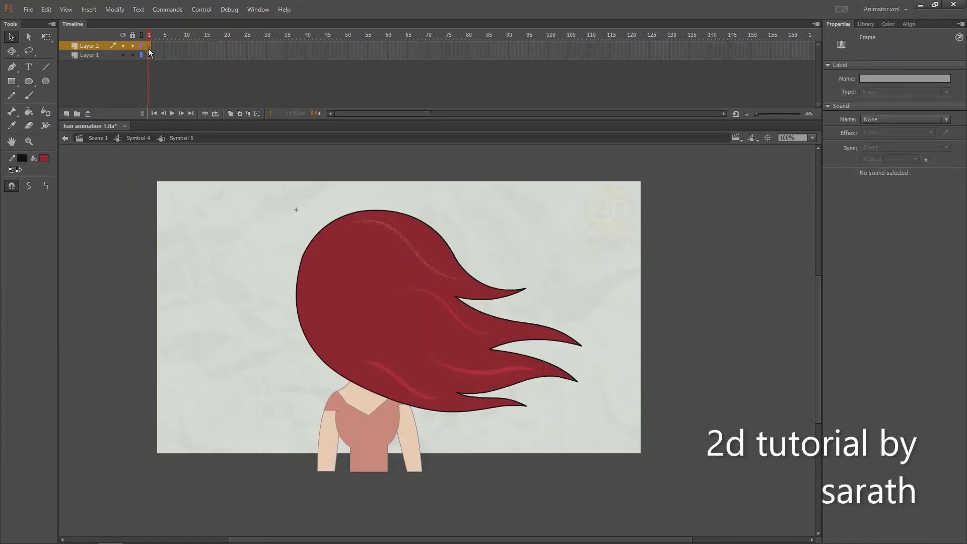
{"action": "key", "text": "F8"}
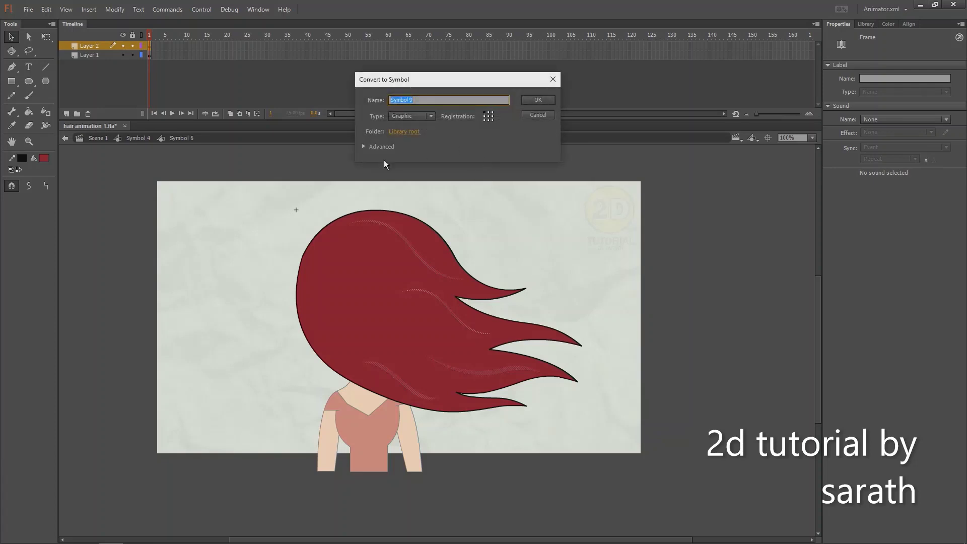
{"action": "left_click", "coordinate": [540, 100]}
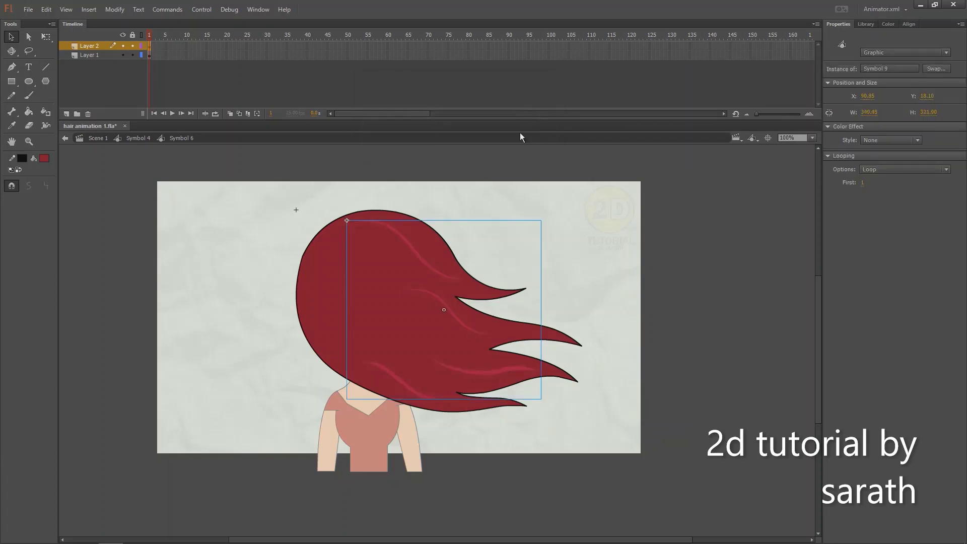
{"action": "key", "text": "q"}
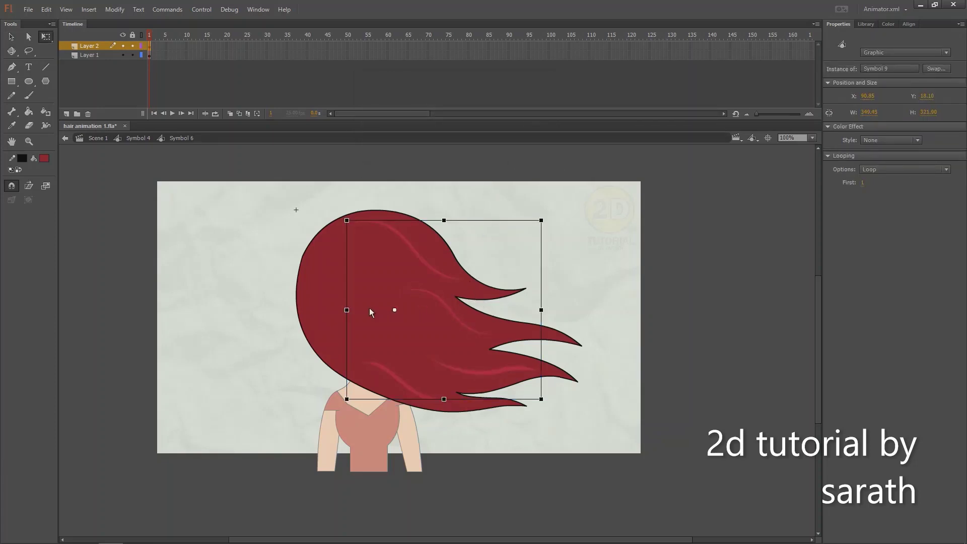
{"action": "left_click", "coordinate": [512, 202]}
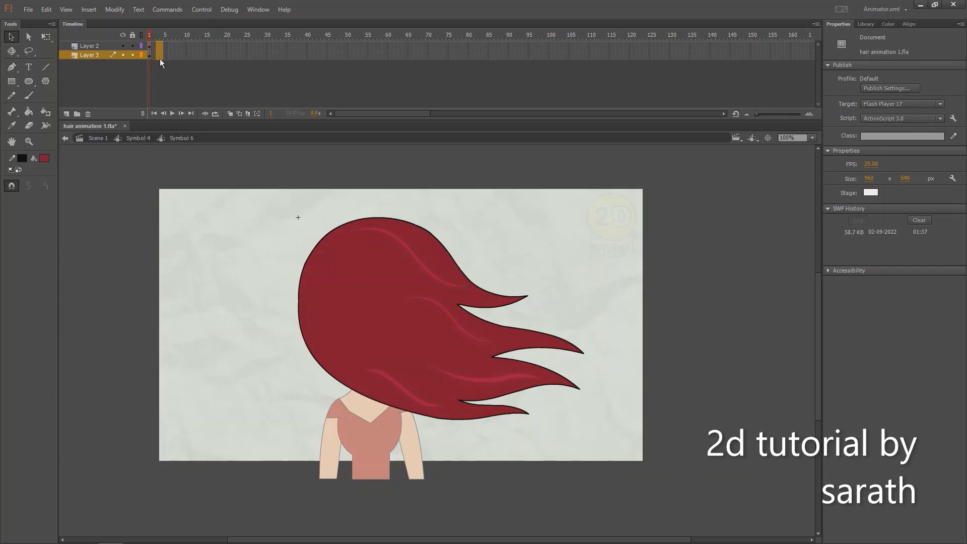
Insert keyframes at frame 3 on both hair layers, and lock and hide the highlights layer
{"action": "key", "text": "F6"}
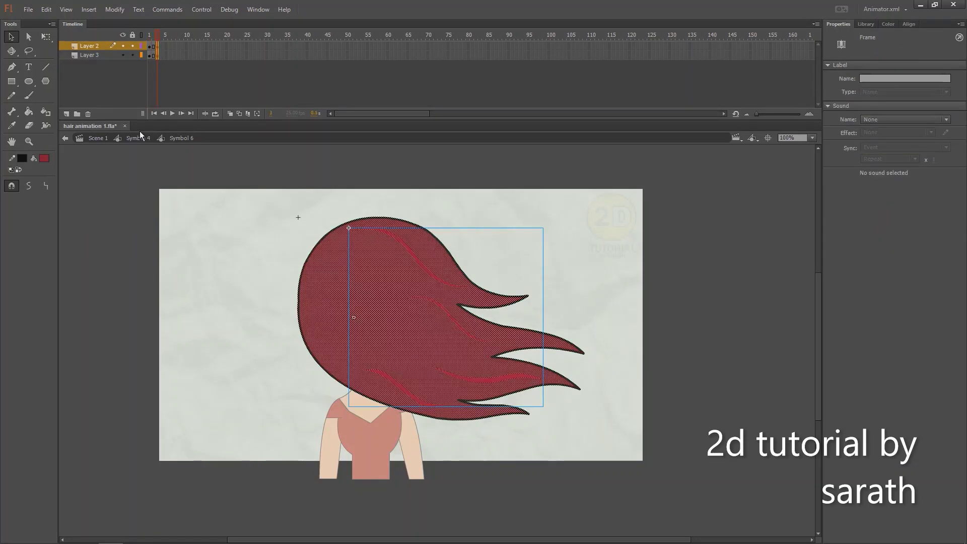
{"action": "left_click", "coordinate": [132, 46]}
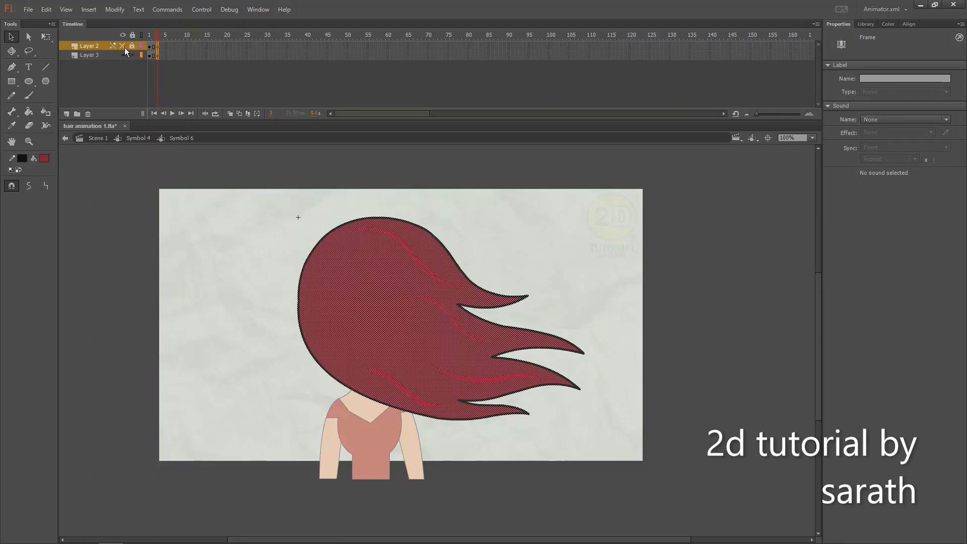
{"action": "left_click_drag", "start_coordinate": [496, 213], "coordinate": [412, 202]}
{"action": "left_click", "coordinate": [387, 222]}
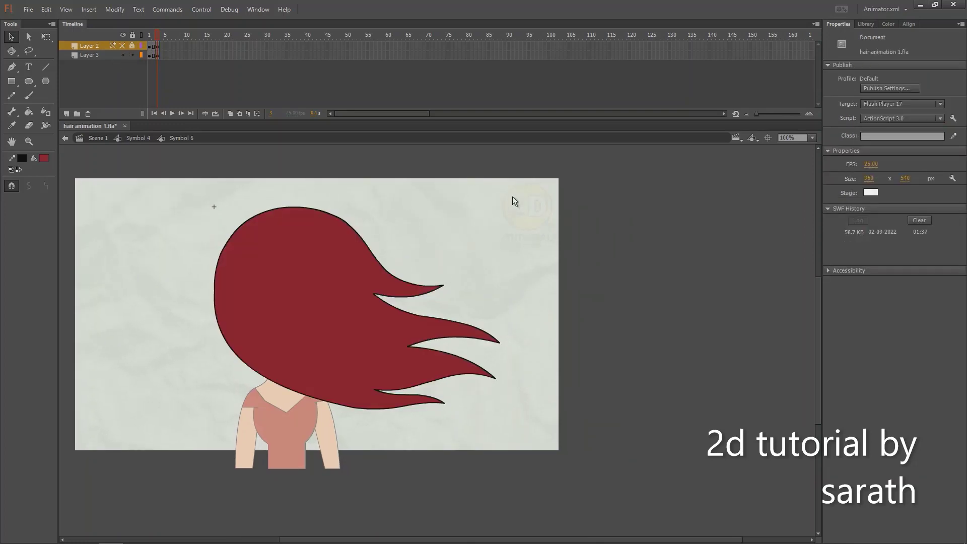
Select the flowing half of the hair shape on frame 3, including all strand tips, and flip it vertically
{"action": "left_click_drag", "start_coordinate": [529, 192], "coordinate": [310, 433]}
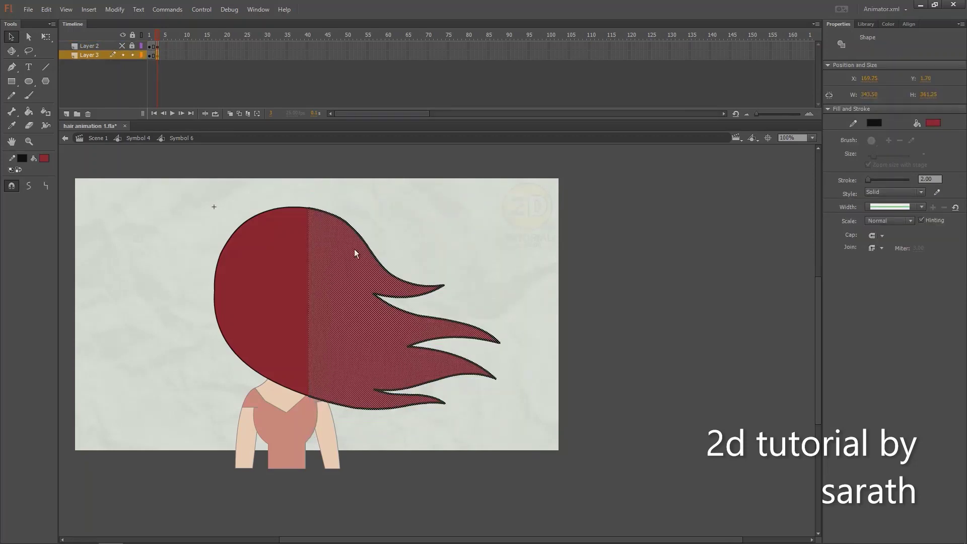
{"action": "left_click", "coordinate": [115, 9]}
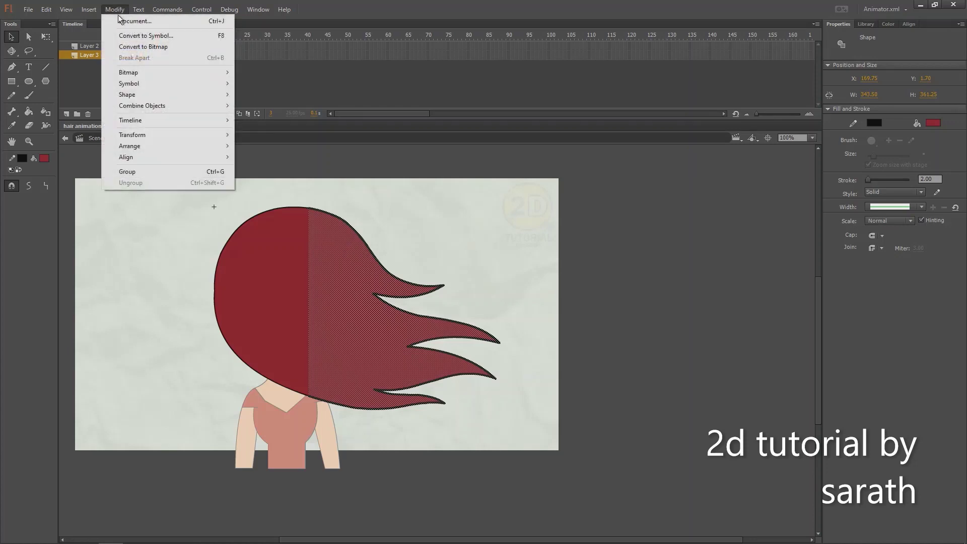
{"action": "mouse_move", "coordinate": [143, 135]}
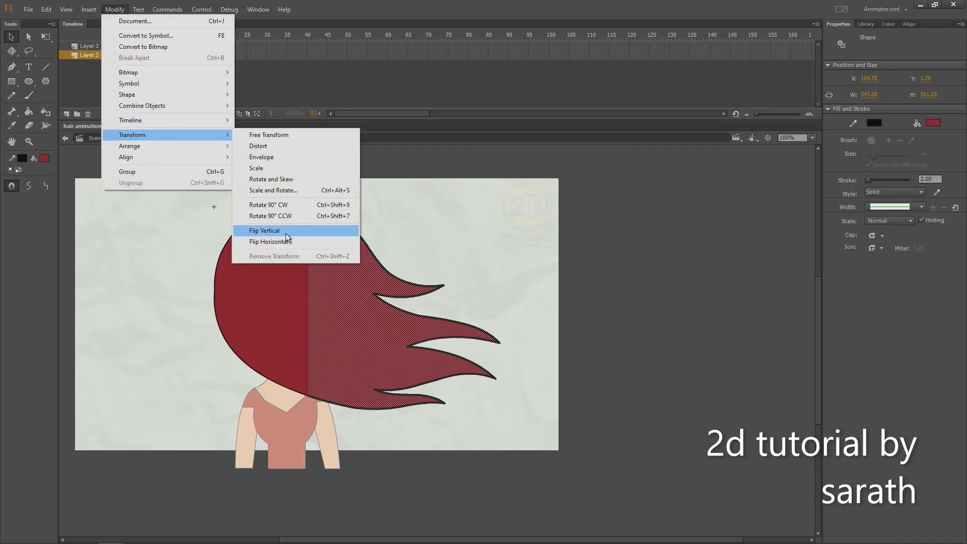
{"action": "left_click", "coordinate": [270, 231]}
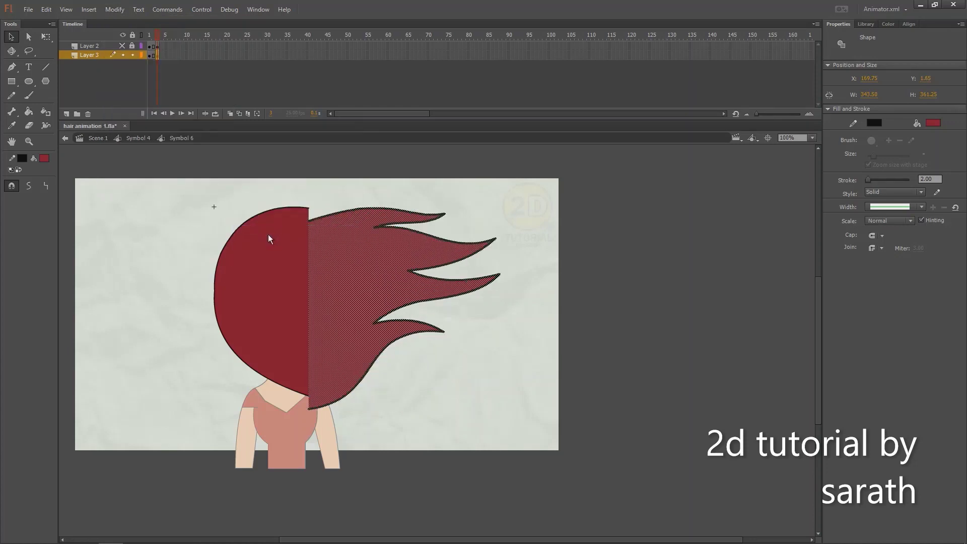
Skew the flipped strands downward and widen them to about 400 px, aligning their edges with the rest of the hair
{"action": "key", "text": "q"}
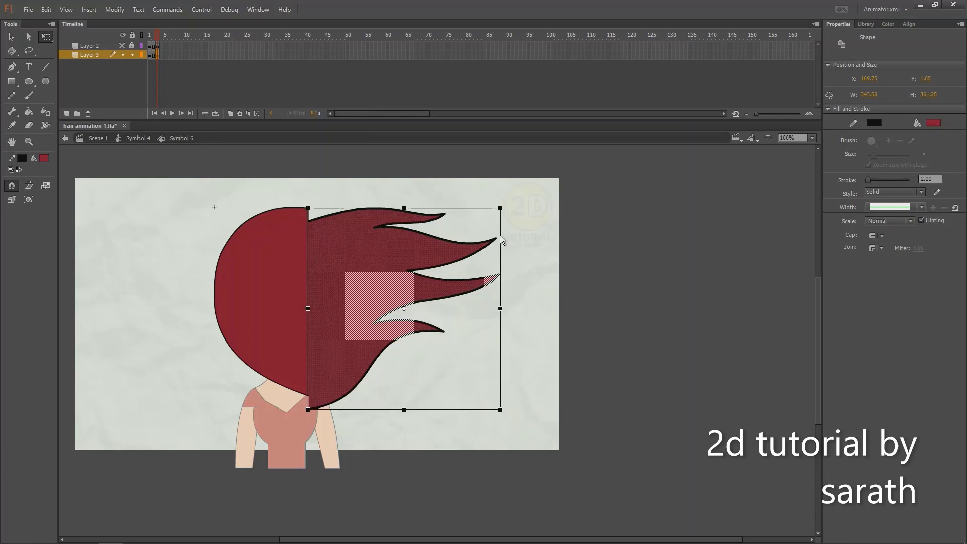
{"action": "left_click_drag", "start_coordinate": [500, 237], "coordinate": [511, 297]}
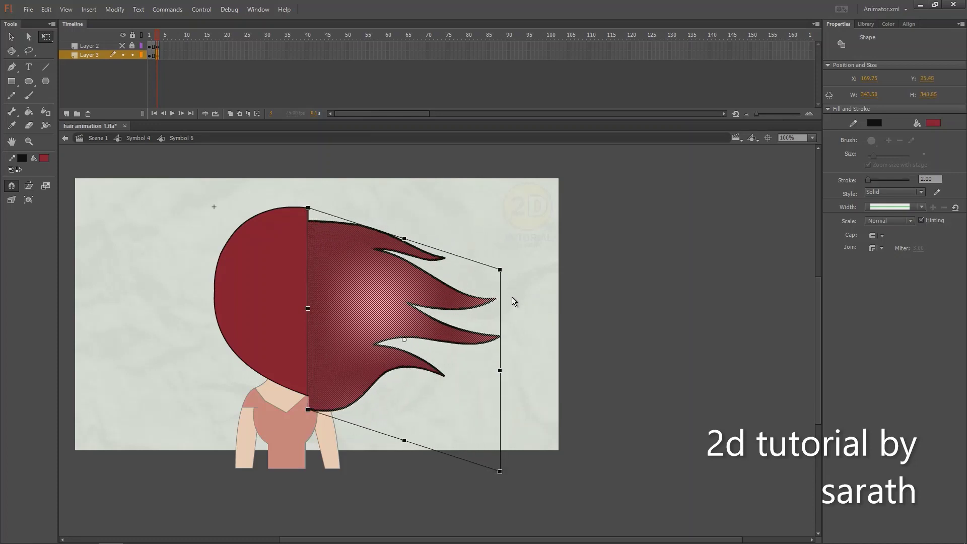
{"action": "left_click_drag", "start_coordinate": [499, 370], "coordinate": [532, 375]}
{"action": "left_click_drag", "start_coordinate": [320, 299], "coordinate": [323, 285]}
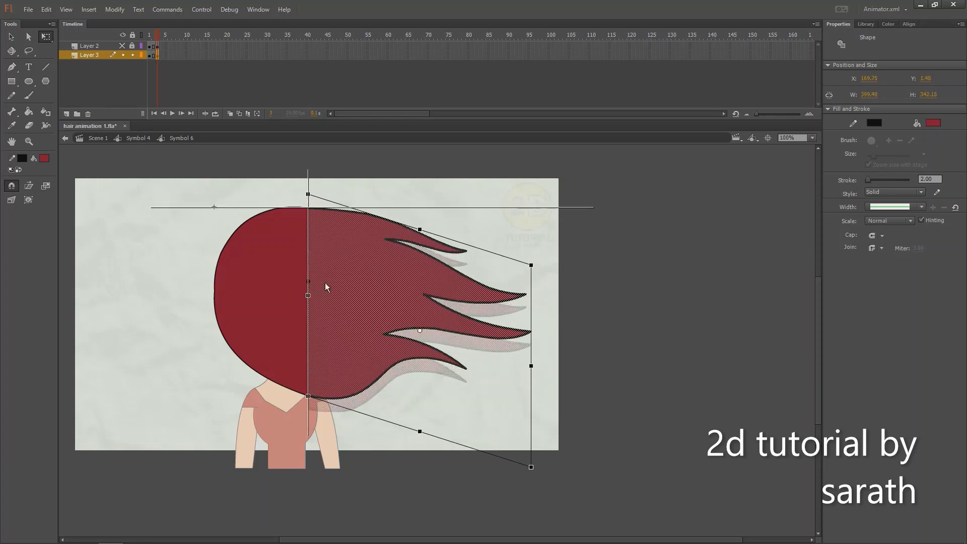
{"action": "left_click", "coordinate": [468, 227]}
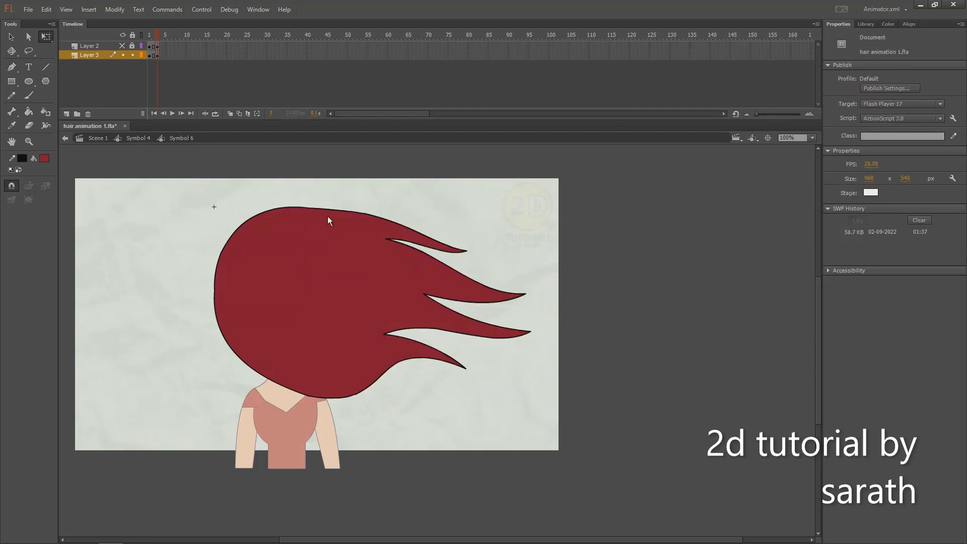
Insert keyframes at frame 5 on both hair layers and deselect the artwork
{"action": "left_click_drag", "start_coordinate": [154, 35], "coordinate": [156, 43]}
{"action": "key", "text": "F6"}
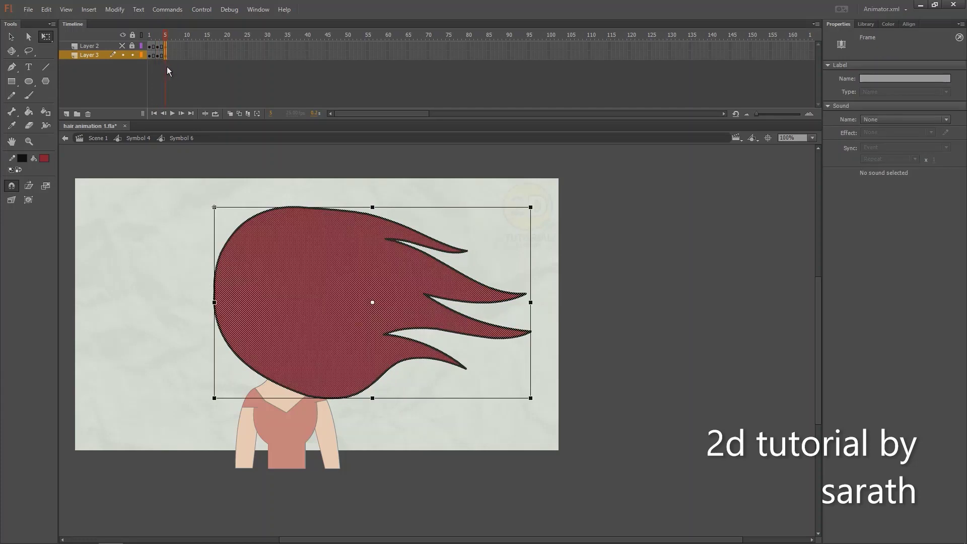
{"action": "key", "text": "v"}
{"action": "left_click", "coordinate": [555, 245]}
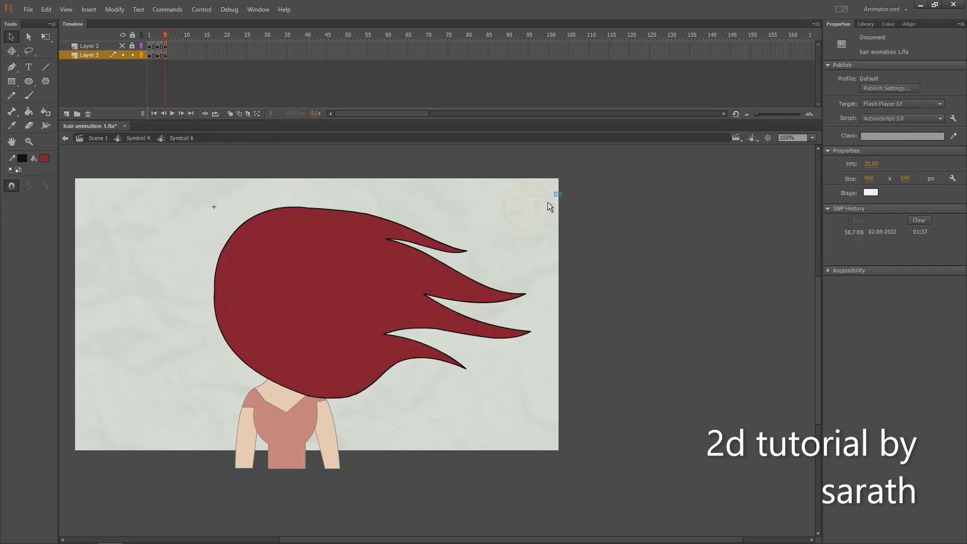
Select the flowing half of the hair shape on frame 5, including all strand tips, and flip it vertically
{"action": "left_click_drag", "start_coordinate": [548, 202], "coordinate": [322, 422]}
{"action": "key", "text": "q"}
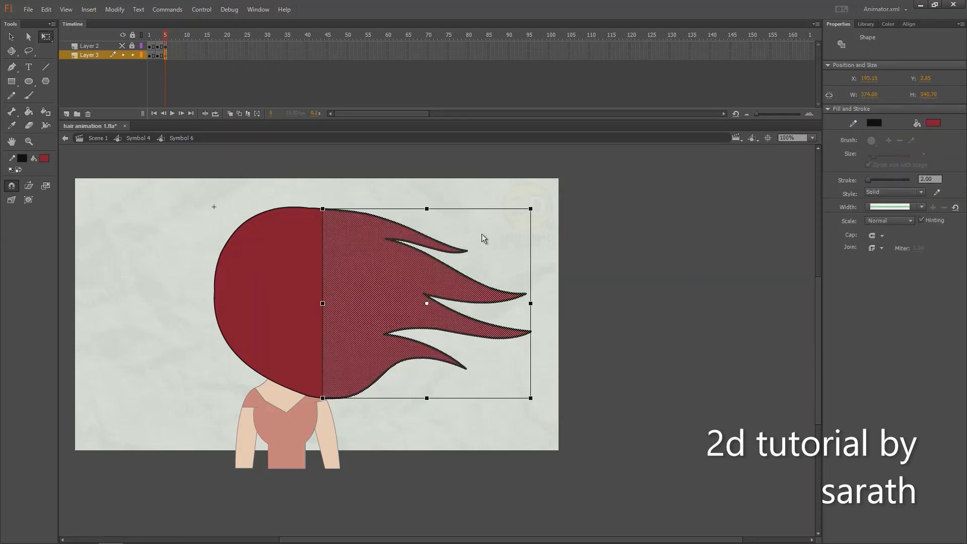
{"action": "left_click", "coordinate": [114, 9]}
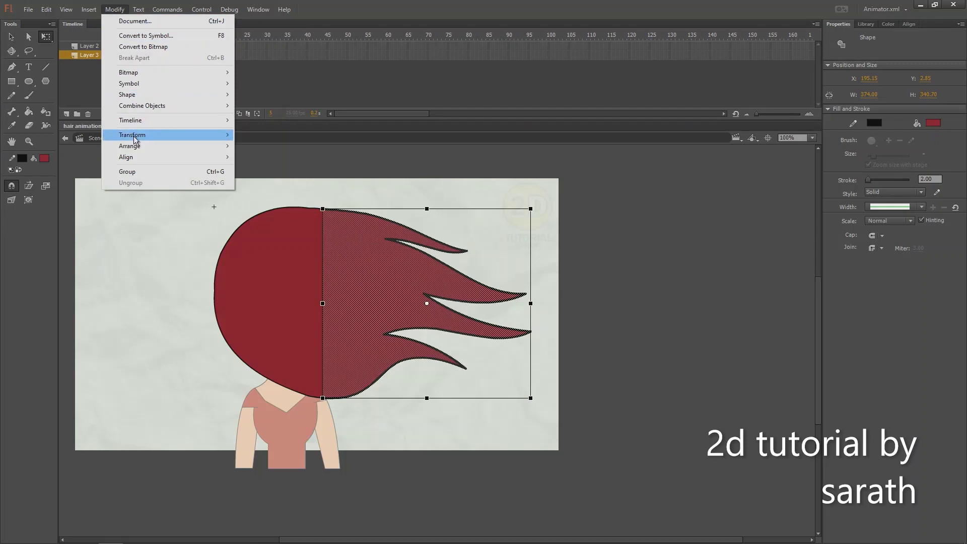
{"action": "mouse_move", "coordinate": [133, 140]}
{"action": "left_click", "coordinate": [285, 233]}
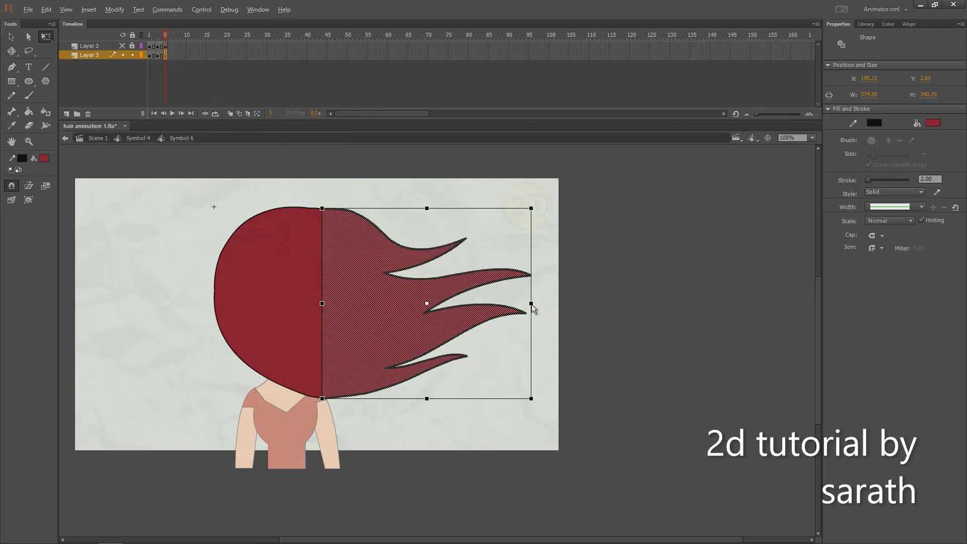
Try widening the flipped strands on frame 5 to about 416 px, compare with frame 1, and undo the widening
{"action": "left_click_drag", "start_coordinate": [533, 306], "coordinate": [556, 307]}
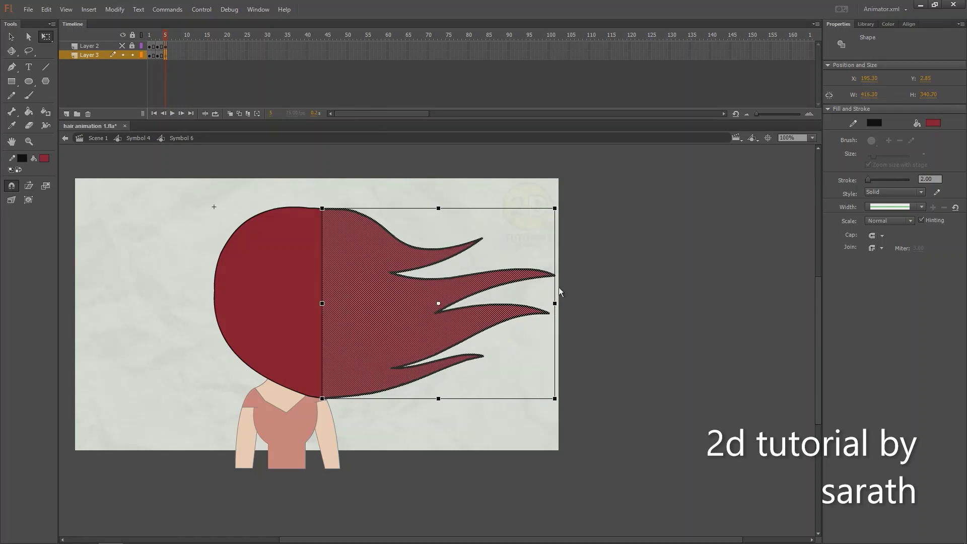
{"action": "left_click", "coordinate": [149, 38]}
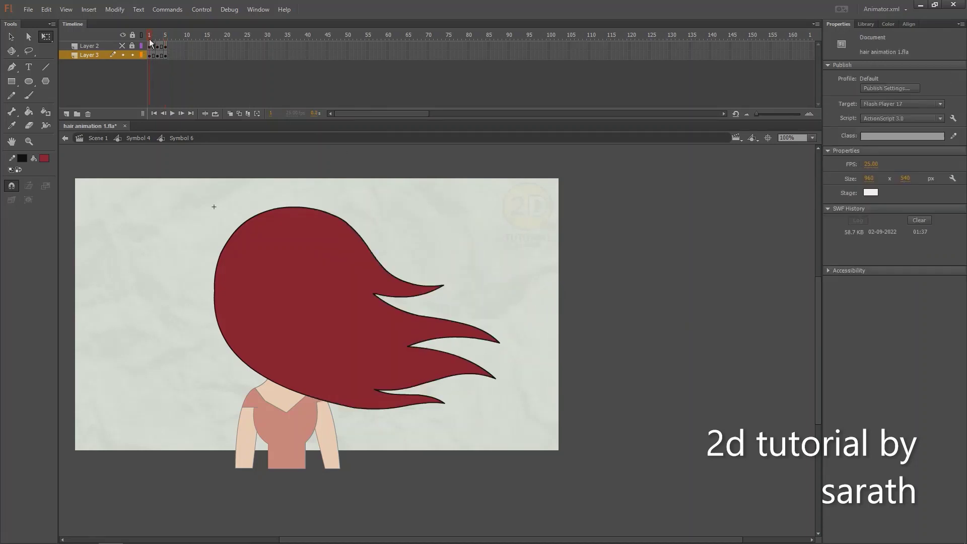
{"action": "left_click", "coordinate": [162, 46]}
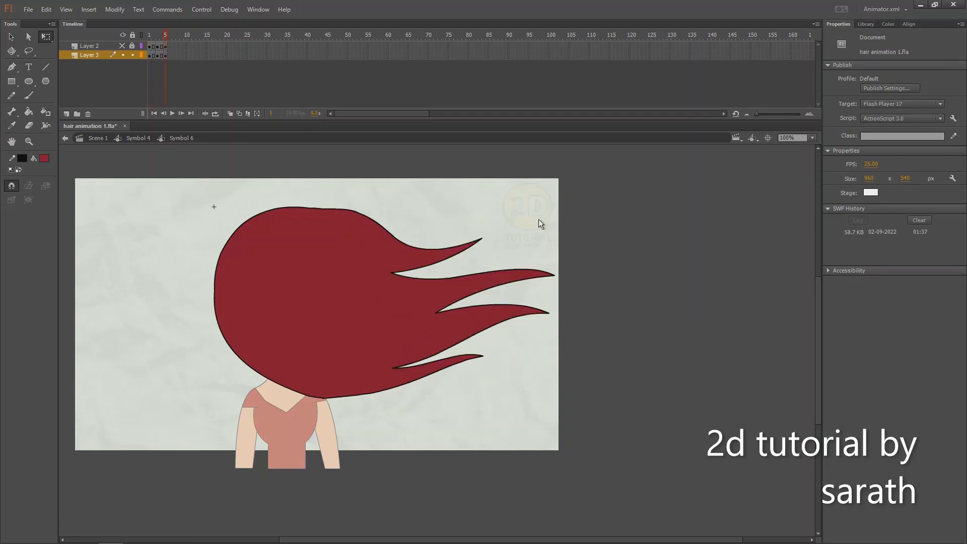
{"action": "key", "text": "Return"}
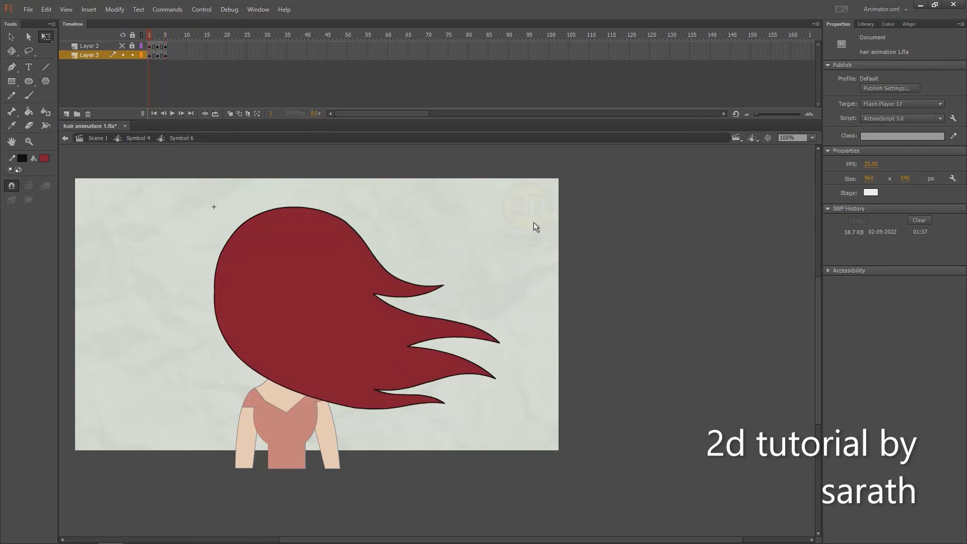
{"action": "key", "text": "ctrl+z"}
Skew the flipped strands on frame 5 slightly downward and compare the pose with the earlier frames
{"action": "left_click_drag", "start_coordinate": [532, 248], "coordinate": [536, 279]}
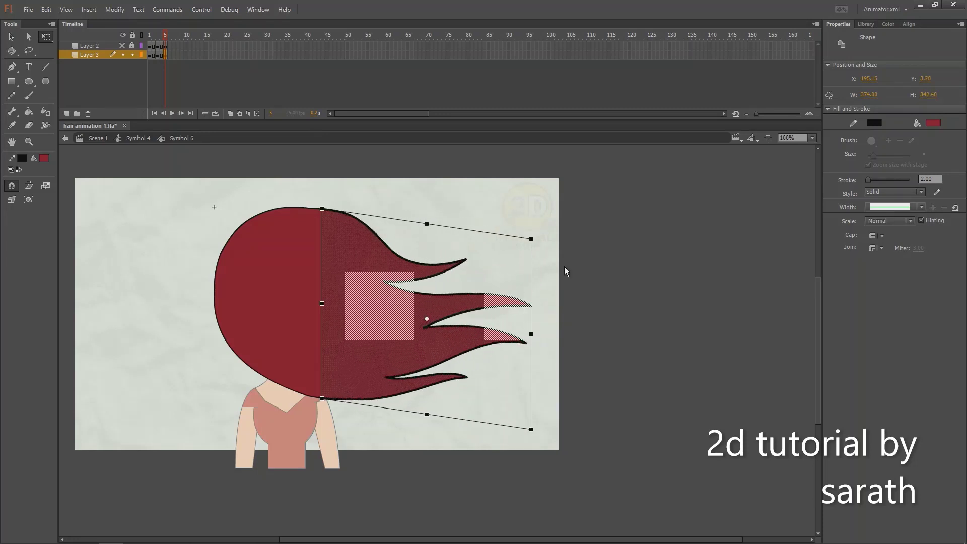
{"action": "left_click", "coordinate": [561, 250]}
{"action": "left_click_drag", "start_coordinate": [146, 43], "coordinate": [167, 42]}
{"action": "left_click", "coordinate": [151, 43]}
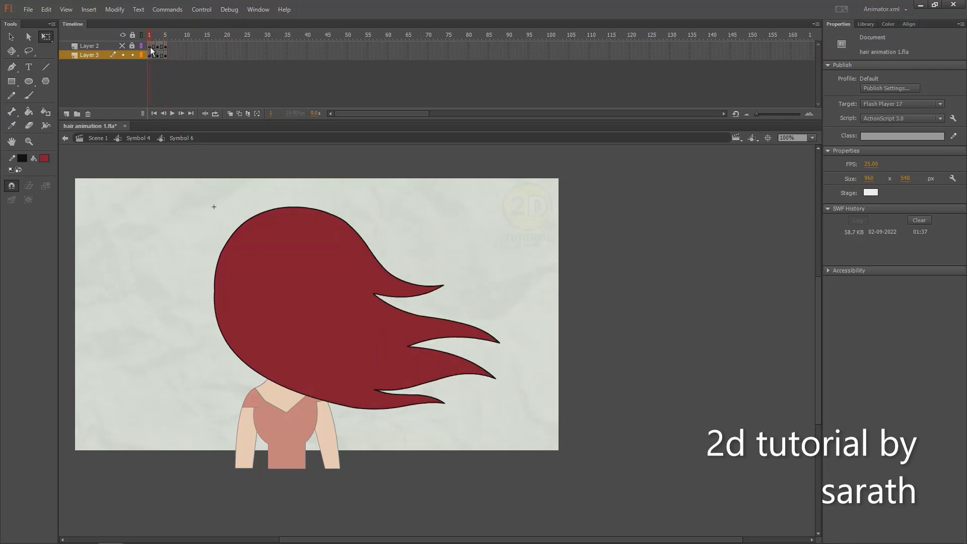
Duplicate the frame 1 keyframes of both hair layers to frame 7 and preview the motion
{"action": "left_click", "coordinate": [151, 56]}
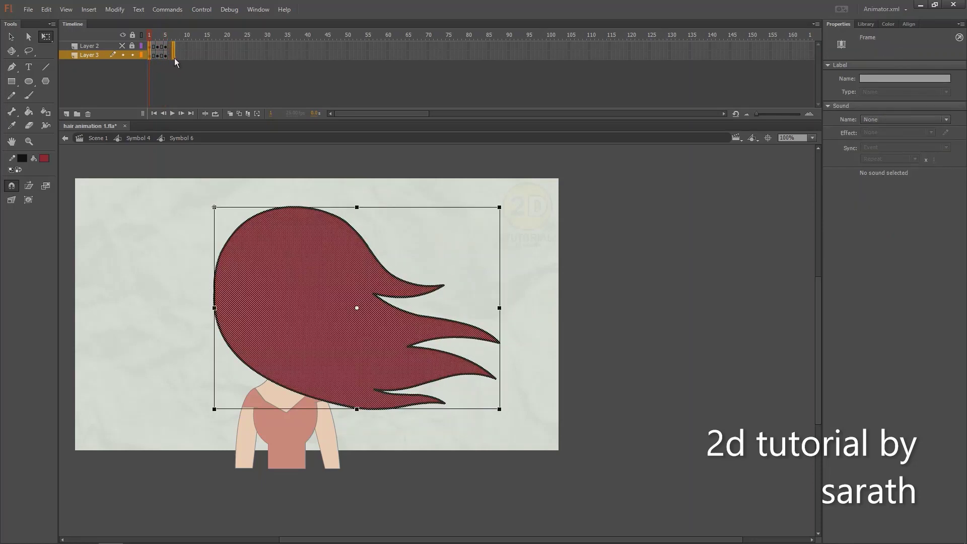
{"action": "key", "text": "Return"}
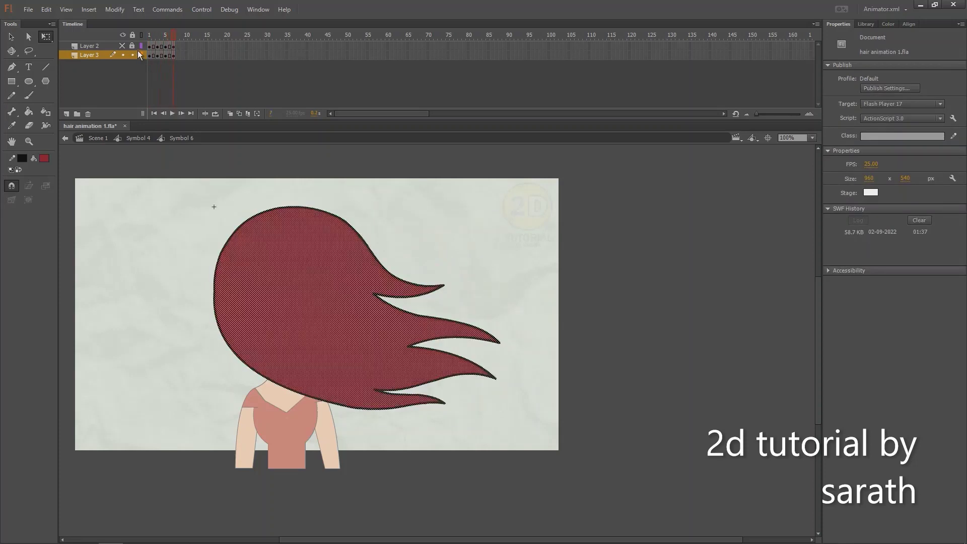
{"action": "left_click_drag", "start_coordinate": [155, 35], "coordinate": [175, 44]}
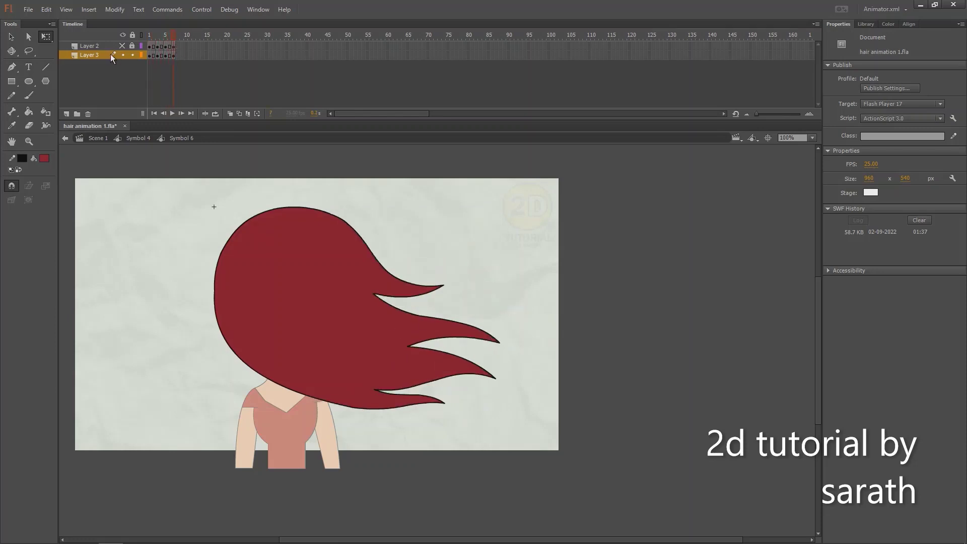
Create shape tweens between all keyframes on Layer 3 and play back the result
{"action": "left_click", "coordinate": [111, 55]}
{"action": "right_click", "coordinate": [164, 54]}
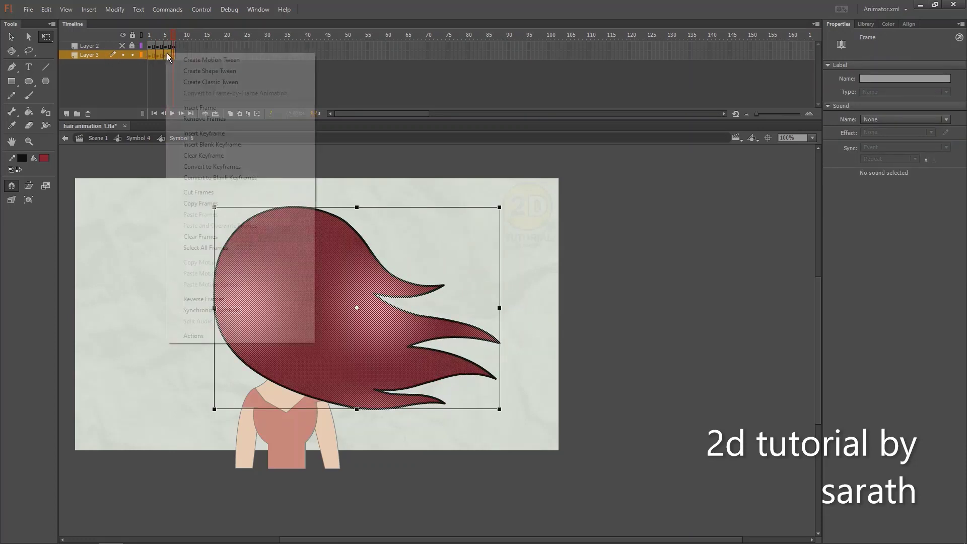
{"action": "left_click", "coordinate": [207, 71]}
{"action": "left_click_drag", "start_coordinate": [168, 37], "coordinate": [143, 46]}
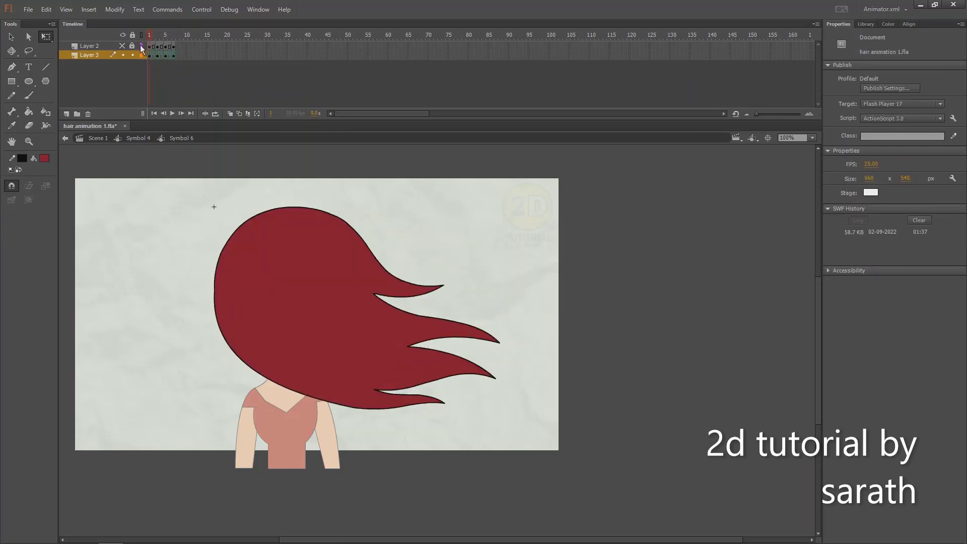
{"action": "key", "text": "Return"}
{"action": "left_click", "coordinate": [158, 37]}
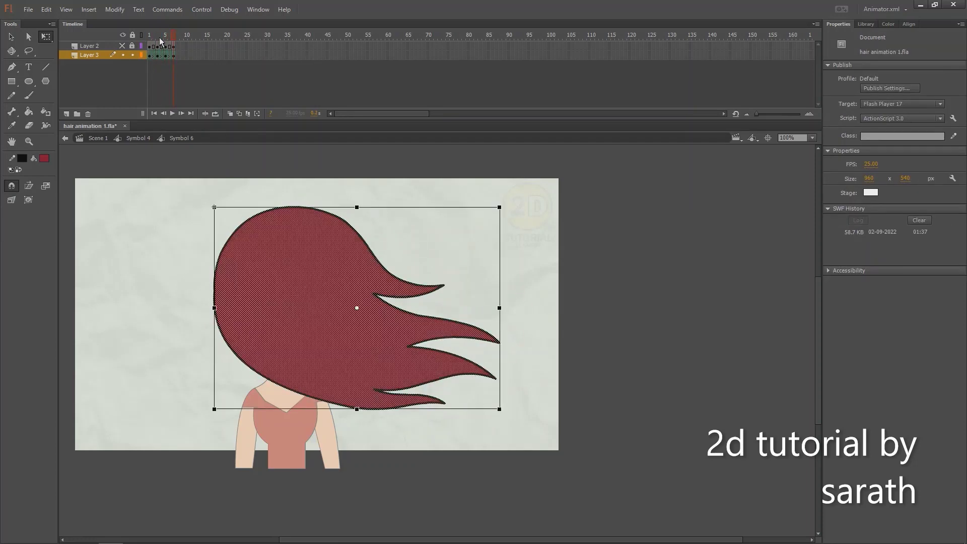
Widen the entire hair shape on frame 3 to about 593 px and check the tweened frames before it
{"action": "left_click", "coordinate": [157, 55]}
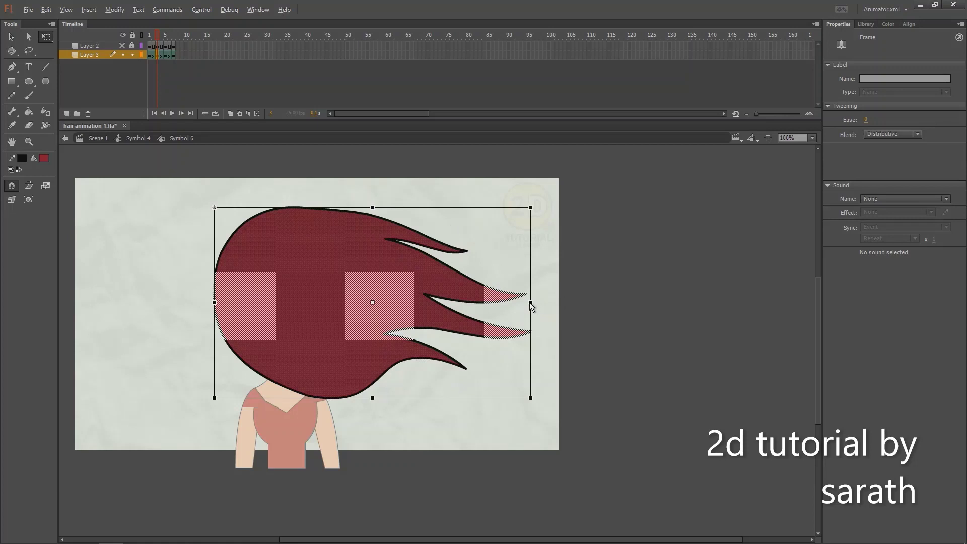
{"action": "left_click_drag", "start_coordinate": [531, 303], "coordinate": [544, 307]}
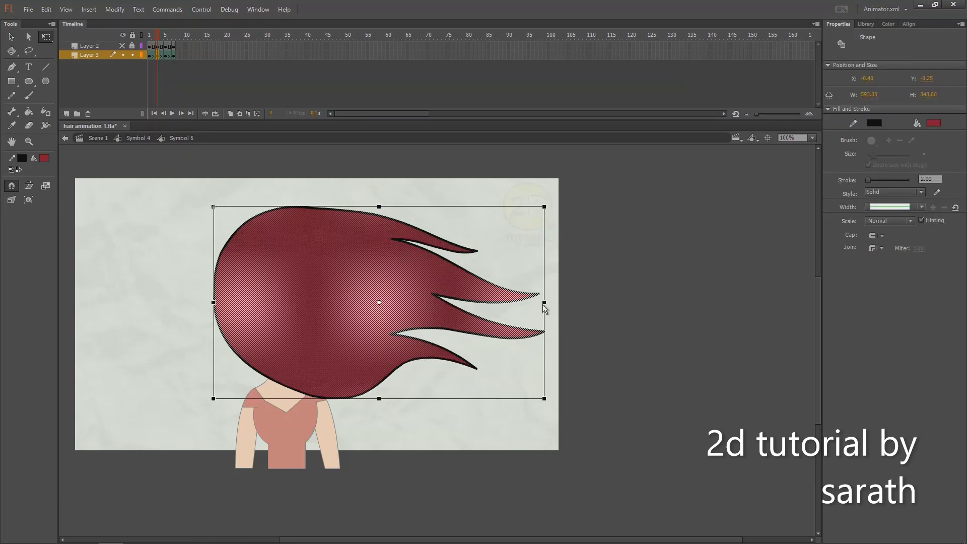
{"action": "left_click", "coordinate": [156, 43]}
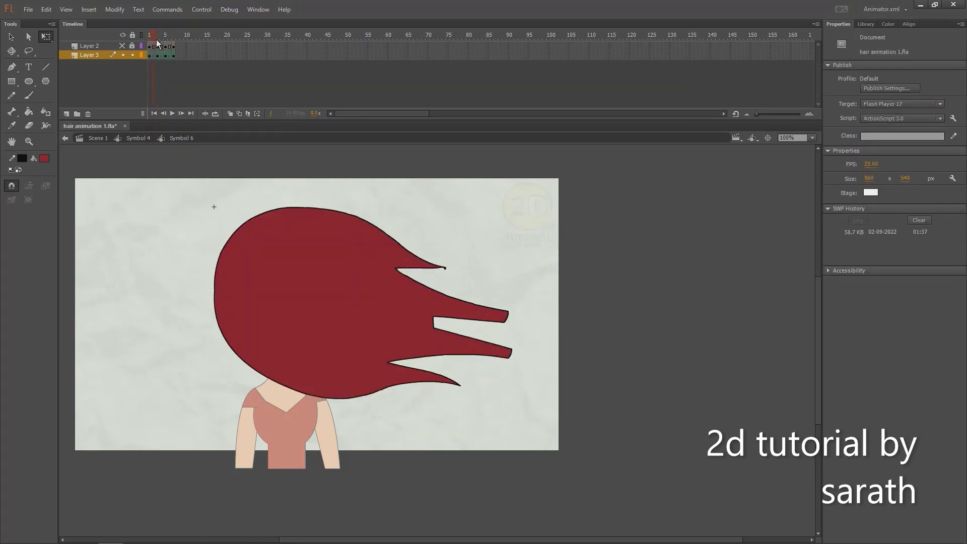
Widen the entire hair shape on frame 5 to about 582 px, skew it slightly upward, and play the animation
{"action": "left_click_drag", "start_coordinate": [157, 42], "coordinate": [168, 46]}
{"action": "key", "text": "ctrl+a"}
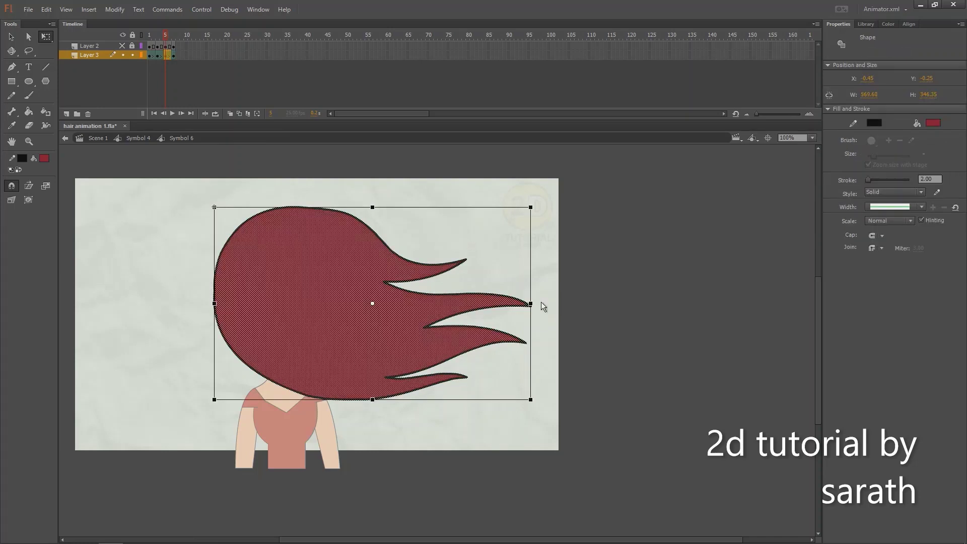
{"action": "left_click_drag", "start_coordinate": [531, 304], "coordinate": [538, 304]}
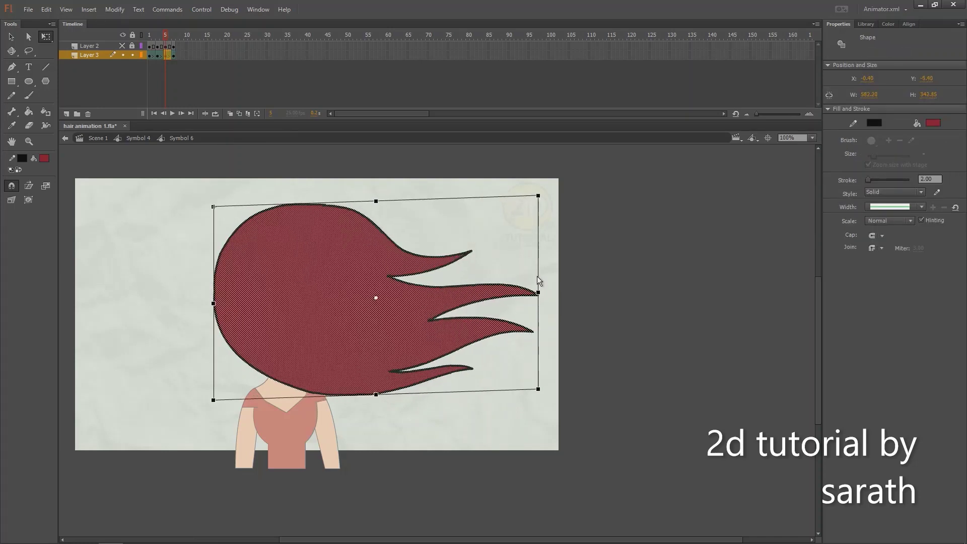
{"action": "left_click", "coordinate": [172, 38]}
{"action": "key", "text": "Return"}
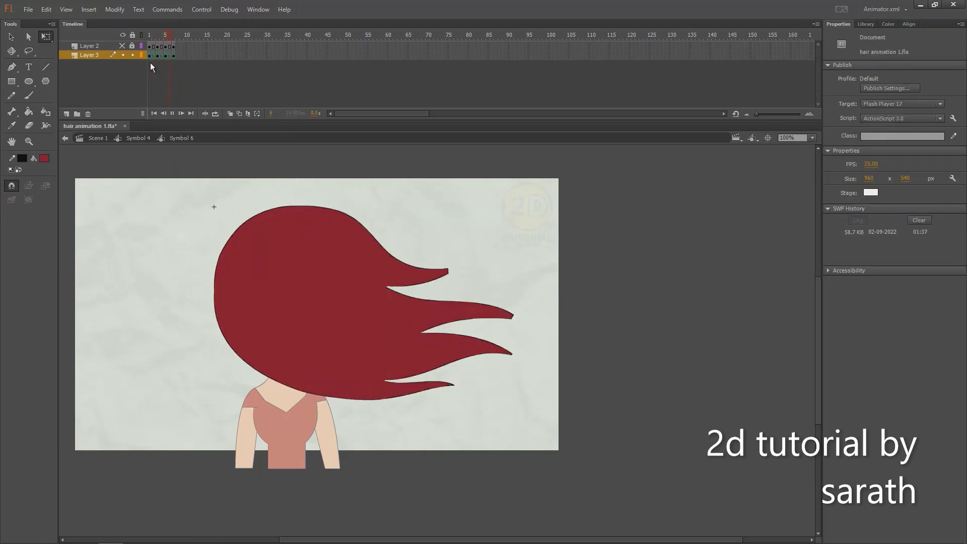
{"action": "key", "text": "Return"}
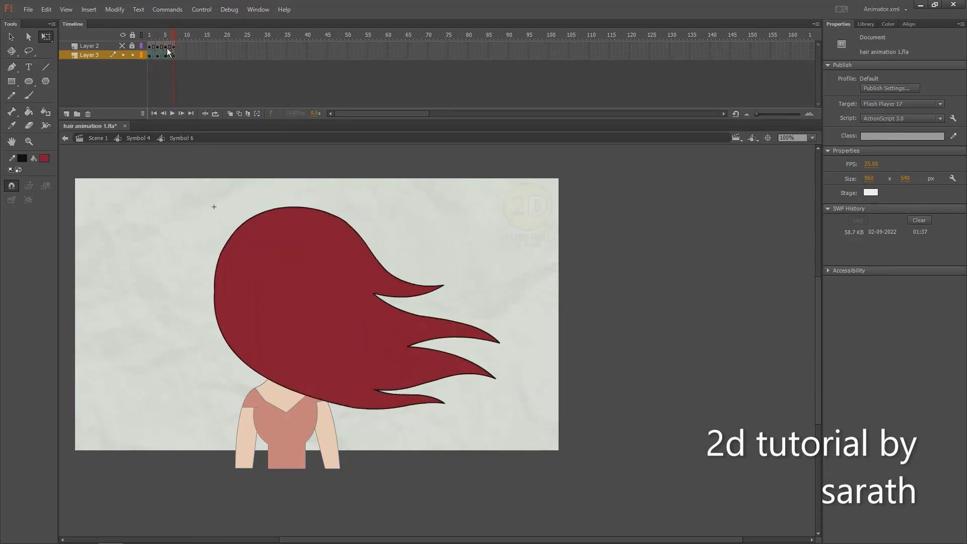
Add a shape hint on the second strand's tip in frame 1 and match it to the same tip in frame 3
{"action": "left_click", "coordinate": [150, 58]}
{"action": "key", "text": "v"}
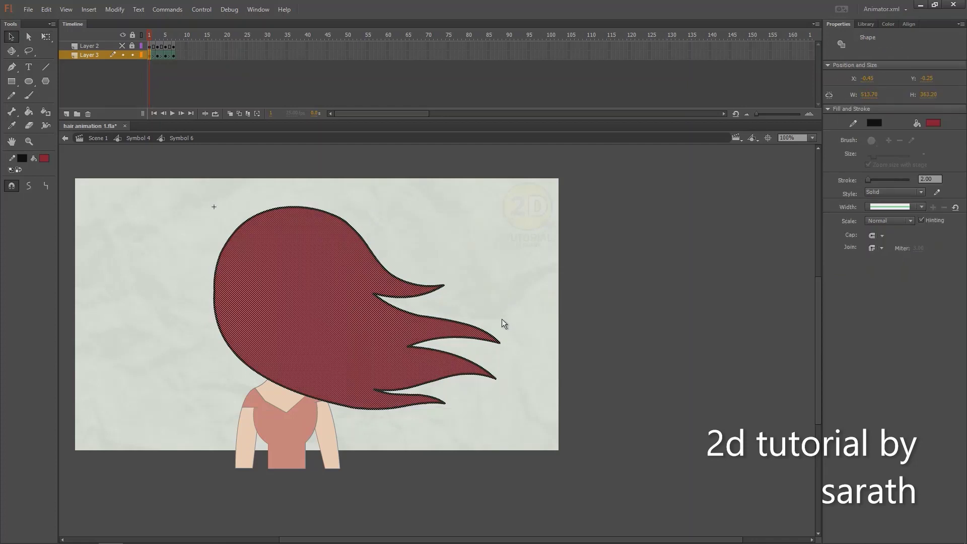
{"action": "key", "text": "ctrl+equal"}
{"action": "left_click_drag", "start_coordinate": [596, 272], "coordinate": [424, 193]}
{"action": "left_click_drag", "start_coordinate": [157, 38], "coordinate": [134, 63]}
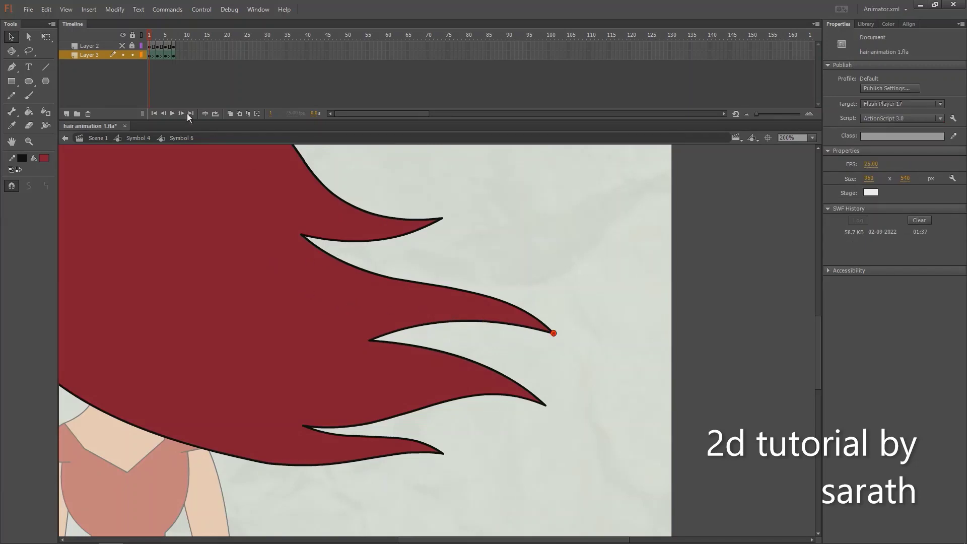
{"action": "left_click", "coordinate": [158, 56]}
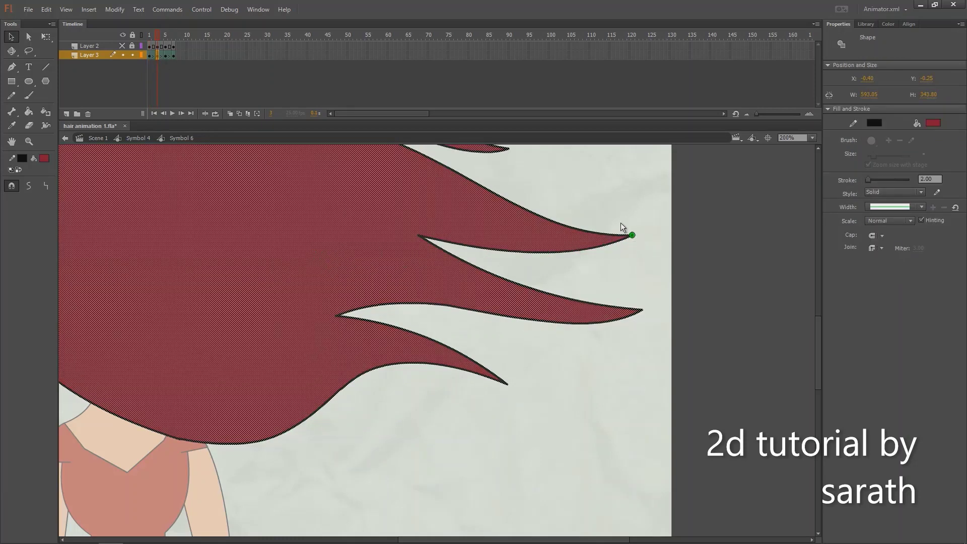
{"action": "left_click_drag", "start_coordinate": [156, 36], "coordinate": [144, 47]}
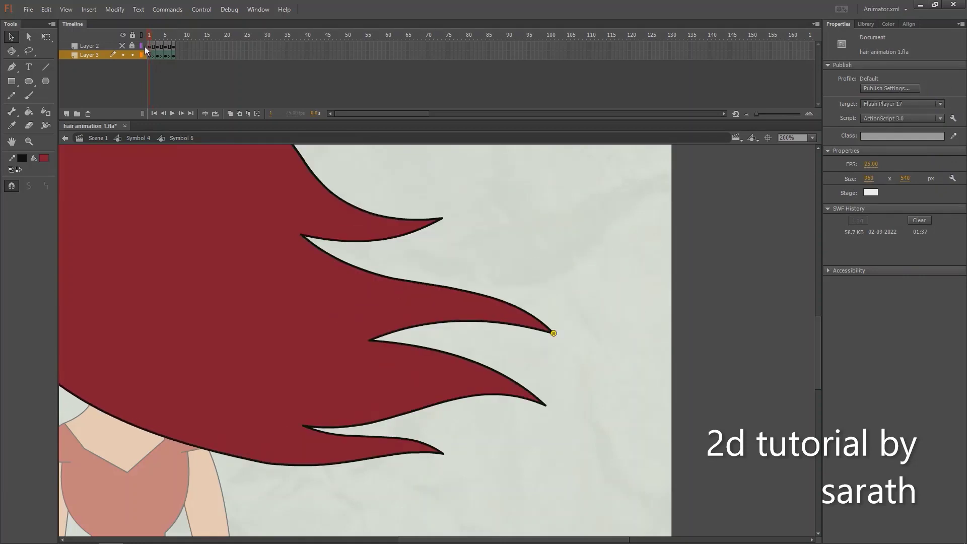
Add another shape hint on the lowest strand's tip in frame 1 and match it to that tip in frame 3
{"action": "scroll", "coordinate": [440, 353], "scroll_direction": "down", "scroll_amount": 3}
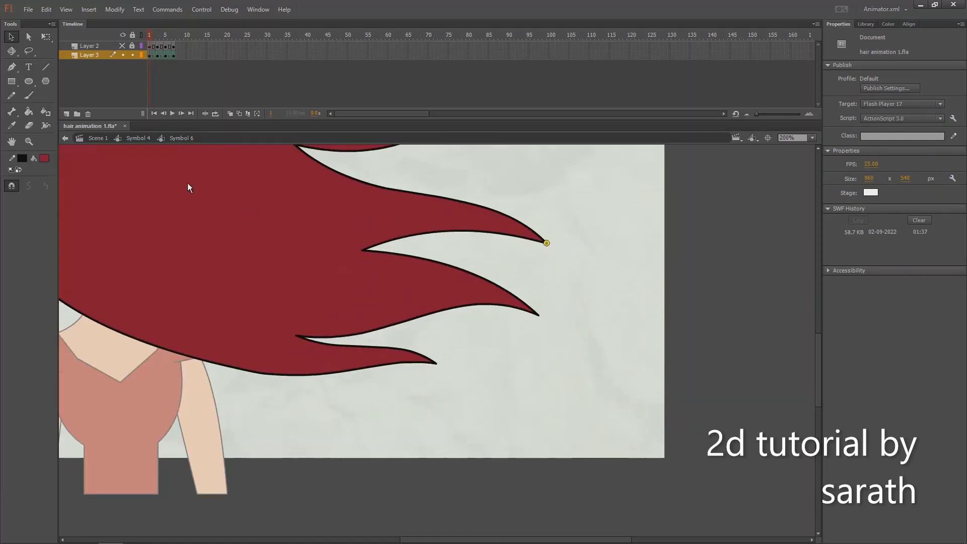
{"action": "key", "text": "ctrl+shift+h"}
{"action": "left_click_drag", "start_coordinate": [262, 174], "coordinate": [424, 363]}
{"action": "left_click_drag", "start_coordinate": [437, 365], "coordinate": [436, 365]}
{"action": "left_click", "coordinate": [158, 55]}
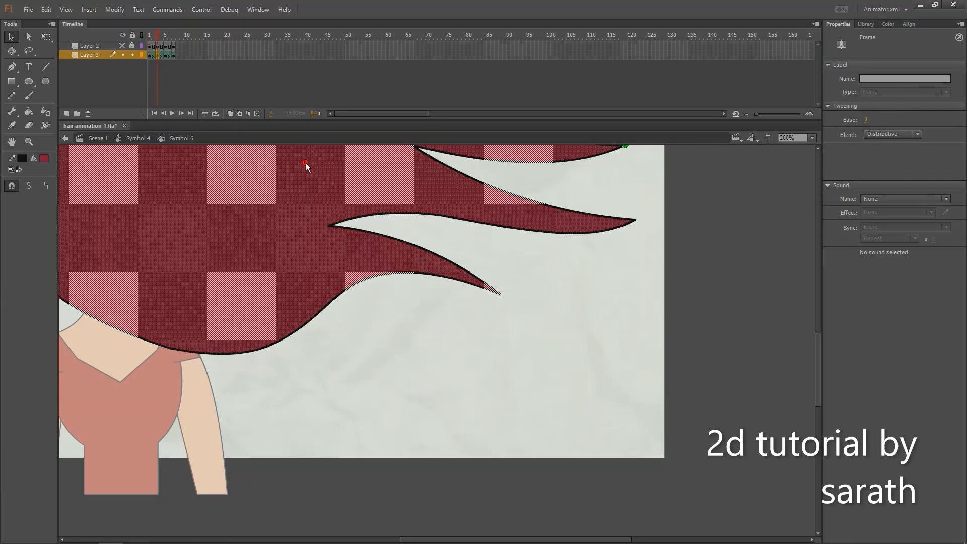
{"action": "left_click_drag", "start_coordinate": [306, 163], "coordinate": [501, 294]}
{"action": "left_click_drag", "start_coordinate": [537, 242], "coordinate": [493, 338]}
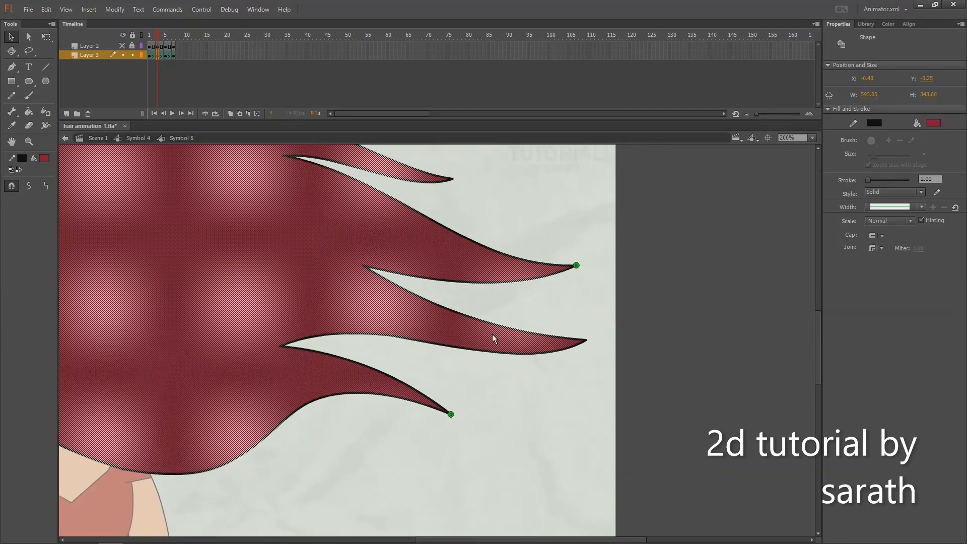
Add a shape hint on the third strand's tip in frame 3 and match it to the same tip in frame 5
{"action": "mouse_move", "coordinate": [156, 39]}
{"action": "left_mouse_down"}
{"action": "mouse_move", "coordinate": [145, 38]}
{"action": "mouse_move", "coordinate": [157, 48]}
{"action": "left_mouse_up"}
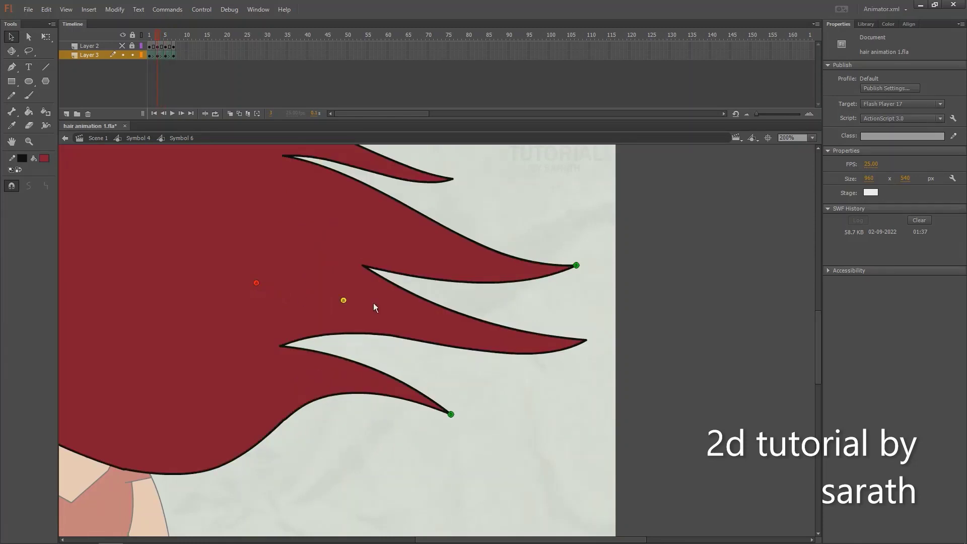
{"action": "left_click_drag", "start_coordinate": [585, 340], "coordinate": [585, 341]}
{"action": "left_click", "coordinate": [166, 56]}
{"action": "left_click_drag", "start_coordinate": [250, 277], "coordinate": [564, 341]}
Add a shape hint on the top strand's tip in frame 3 and match it to the same tip in frame 5
{"action": "left_click_drag", "start_coordinate": [161, 38], "coordinate": [158, 57]}
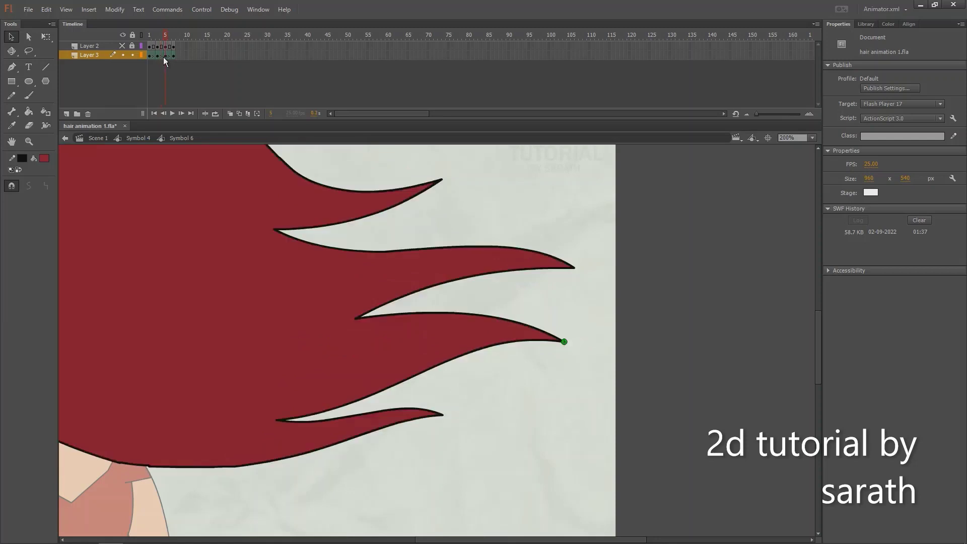
{"action": "scroll", "coordinate": [410, 292], "scroll_direction": "up", "scroll_amount": 2}
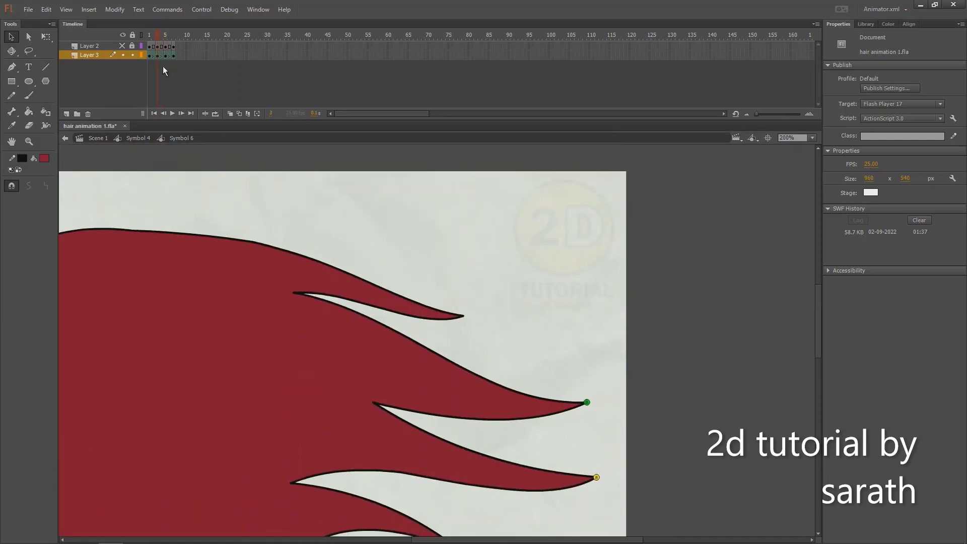
{"action": "left_click", "coordinate": [159, 55]}
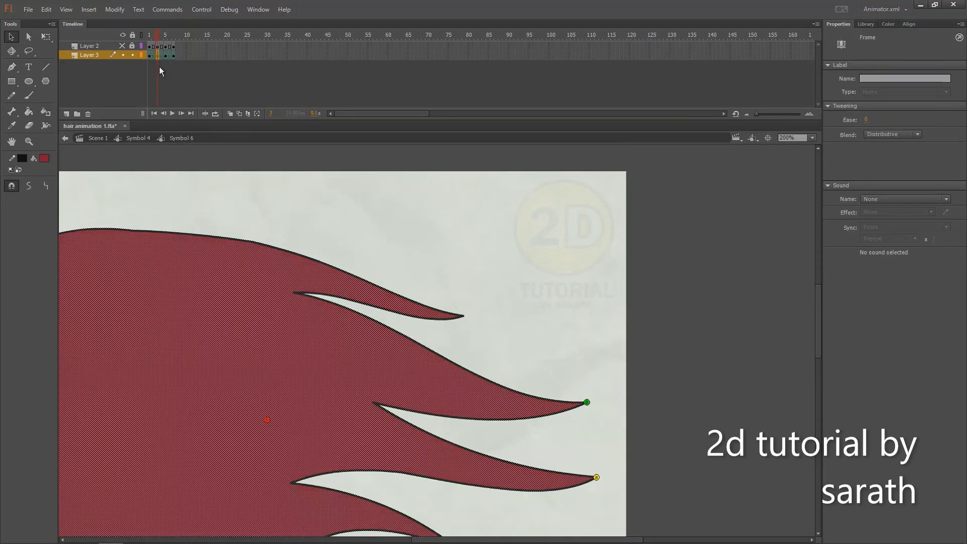
{"action": "left_click_drag", "start_coordinate": [267, 420], "coordinate": [449, 340]}
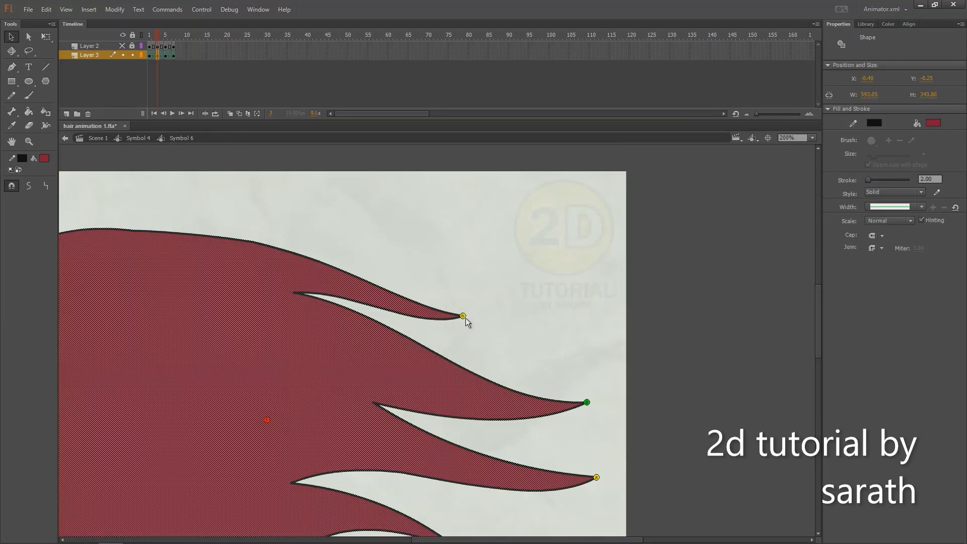
{"action": "left_click", "coordinate": [166, 56]}
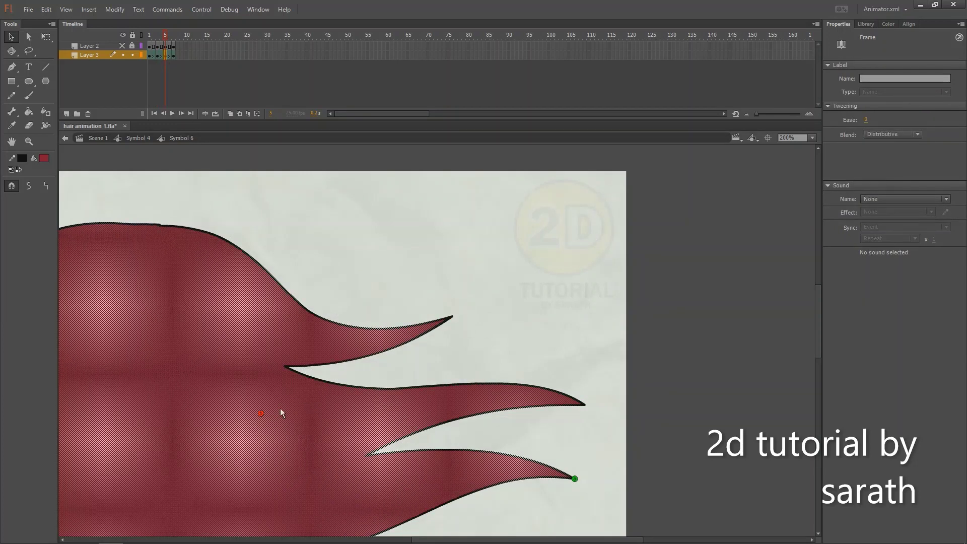
{"action": "left_click_drag", "start_coordinate": [261, 414], "coordinate": [453, 316]}
{"action": "left_click", "coordinate": [480, 327]}
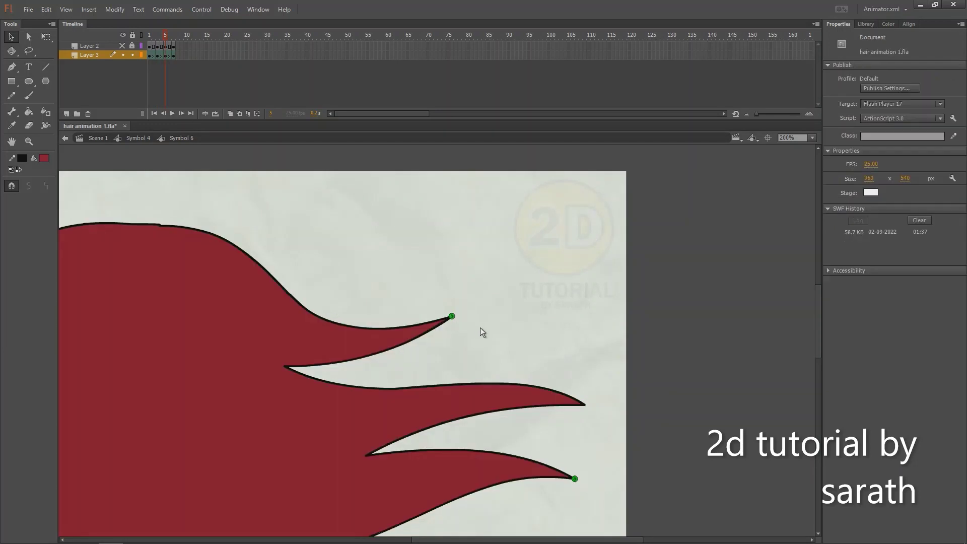
Add a shape hint on the top strand's tip in frame 5, match it in frame 7, and play the animation from frame 1
{"action": "mouse_move", "coordinate": [166, 40]}
{"action": "left_mouse_down"}
{"action": "mouse_move", "coordinate": [176, 46]}
{"action": "mouse_move", "coordinate": [167, 46]}
{"action": "left_mouse_up"}
{"action": "left_click_drag", "start_coordinate": [261, 414], "coordinate": [445, 323]}
{"action": "left_click", "coordinate": [175, 56]}
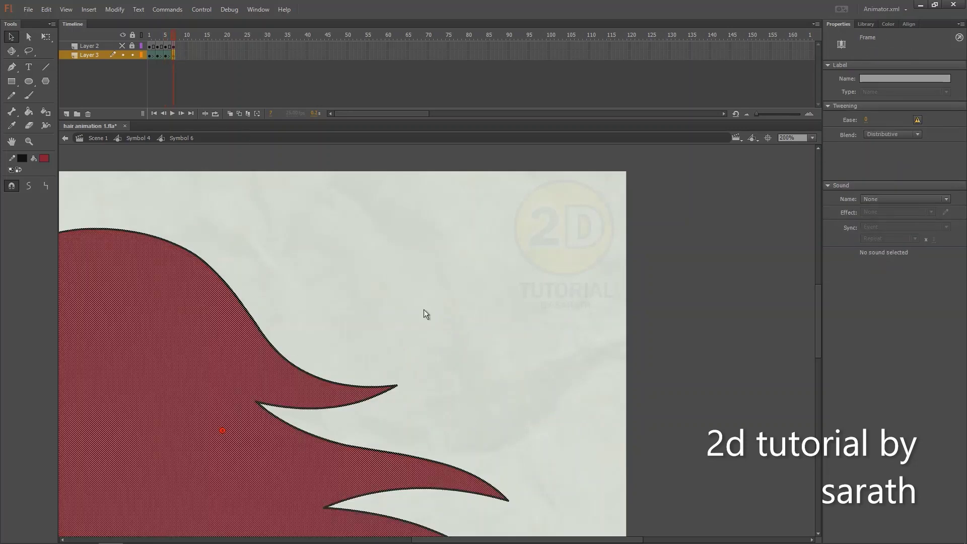
{"action": "left_click_drag", "start_coordinate": [224, 431], "coordinate": [396, 386]}
{"action": "left_click_drag", "start_coordinate": [401, 290], "coordinate": [479, 162]}
{"action": "left_click_drag", "start_coordinate": [167, 35], "coordinate": [144, 48]}
{"action": "key", "text": "ctrl+1"}
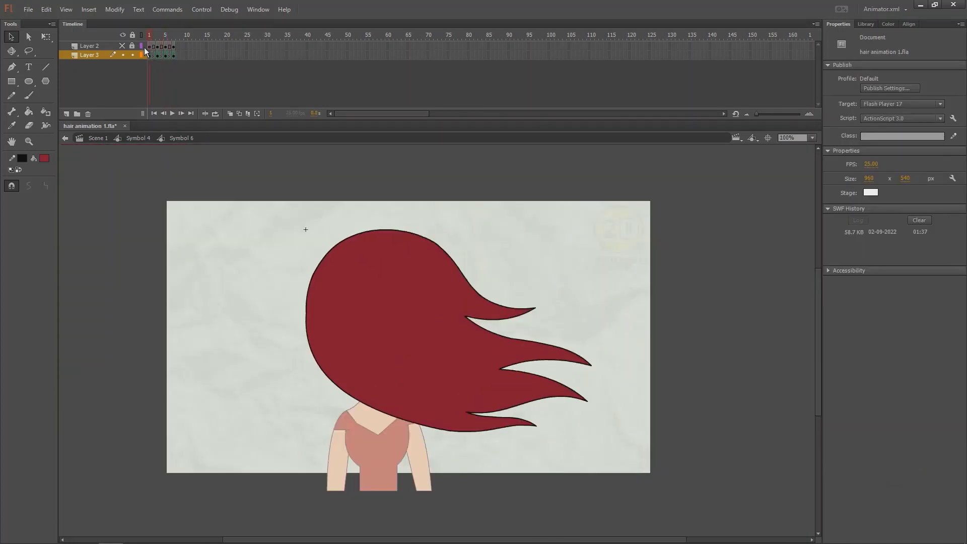
{"action": "key", "text": "Return"}
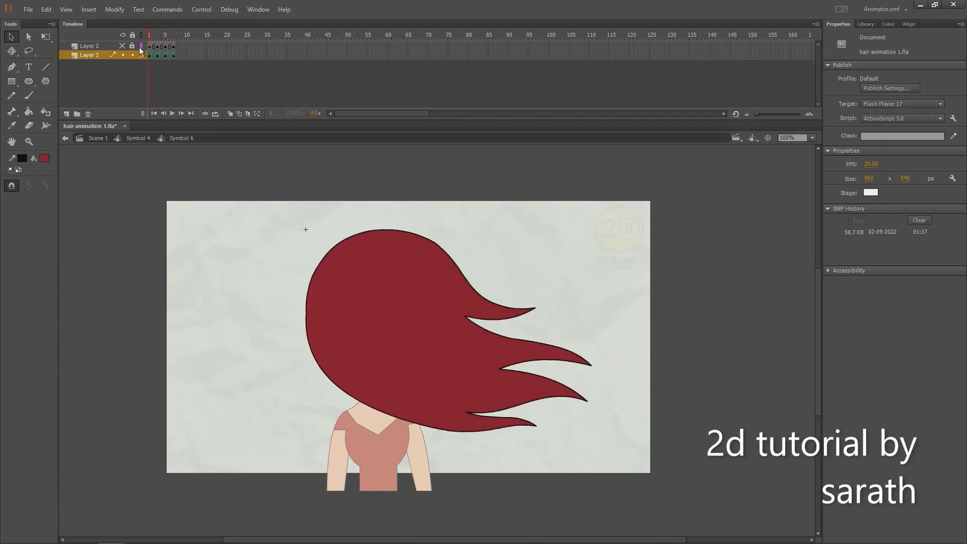
Convert every frame of the Layer 3 hair tween, frames 1 to 7, to keyframes and play the animation
{"action": "left_click", "coordinate": [106, 54]}
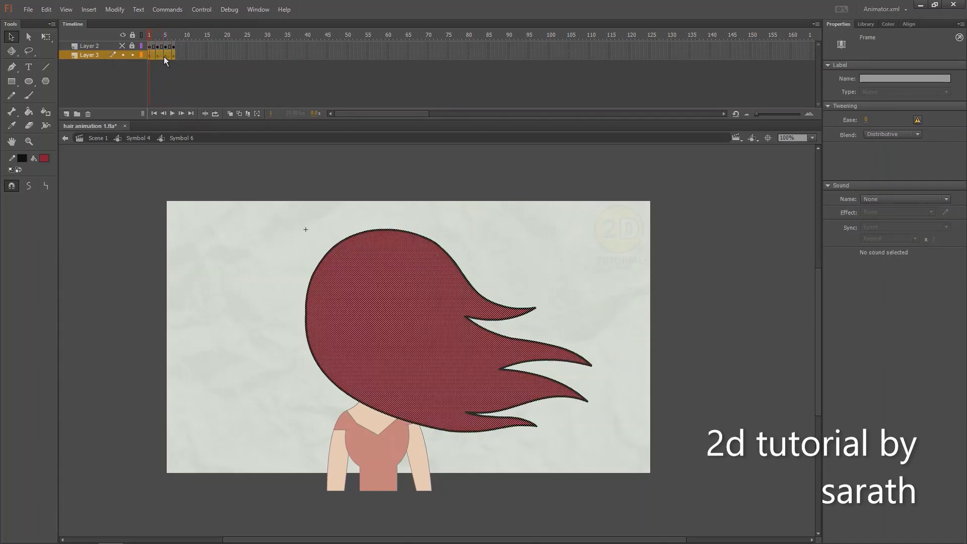
{"action": "key", "text": "Return"}
On frame 2, sharpen the blunt gap between the second and third strands and the third strand's blunt tip into points
{"action": "left_click_drag", "start_coordinate": [164, 38], "coordinate": [155, 60]}
{"action": "left_click", "coordinate": [154, 55]}
{"action": "key", "text": "ctrl+equal"}
{"action": "left_click_drag", "start_coordinate": [660, 294], "coordinate": [576, 243]}
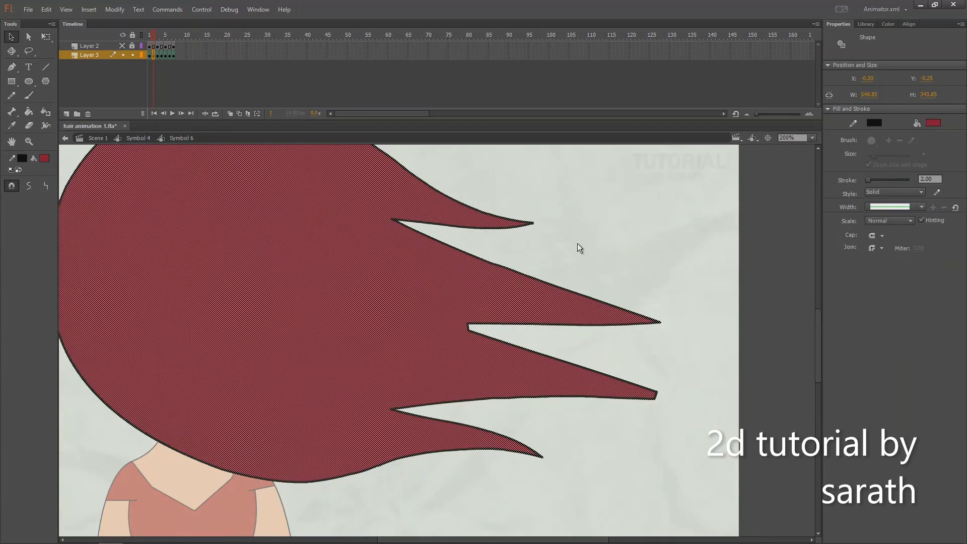
{"action": "left_click", "coordinate": [576, 242]}
{"action": "left_click_drag", "start_coordinate": [470, 331], "coordinate": [468, 328]}
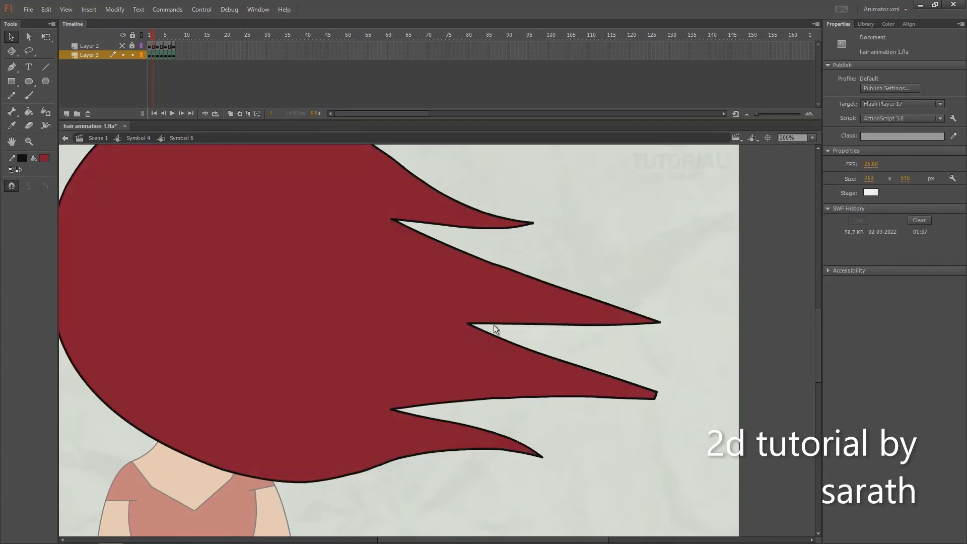
{"action": "left_click_drag", "start_coordinate": [645, 396], "coordinate": [655, 345]}
{"action": "left_click_drag", "start_coordinate": [492, 246], "coordinate": [488, 321]}
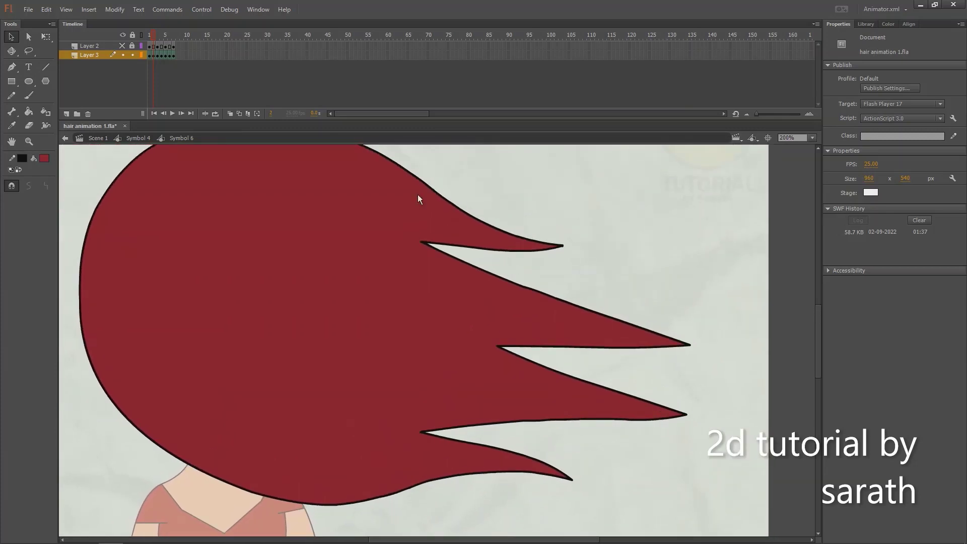
On frame 4, sharpen the middle gap between the strands and the blunt tips of the second and lowest strands
{"action": "left_click", "coordinate": [156, 37]}
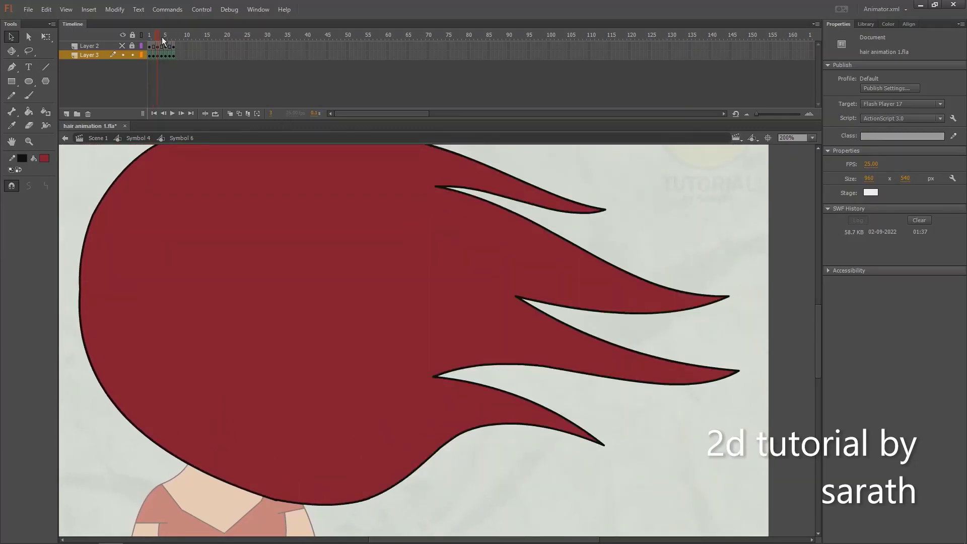
{"action": "left_click", "coordinate": [161, 37]}
{"action": "left_click_drag", "start_coordinate": [522, 320], "coordinate": [521, 329]}
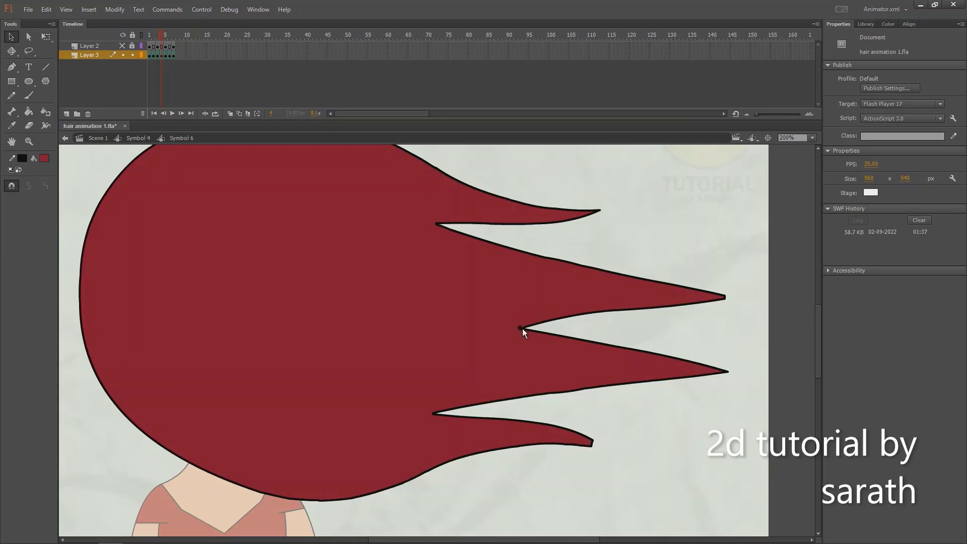
{"action": "left_click_drag", "start_coordinate": [724, 296], "coordinate": [725, 298]}
{"action": "left_click_drag", "start_coordinate": [656, 365], "coordinate": [649, 357]}
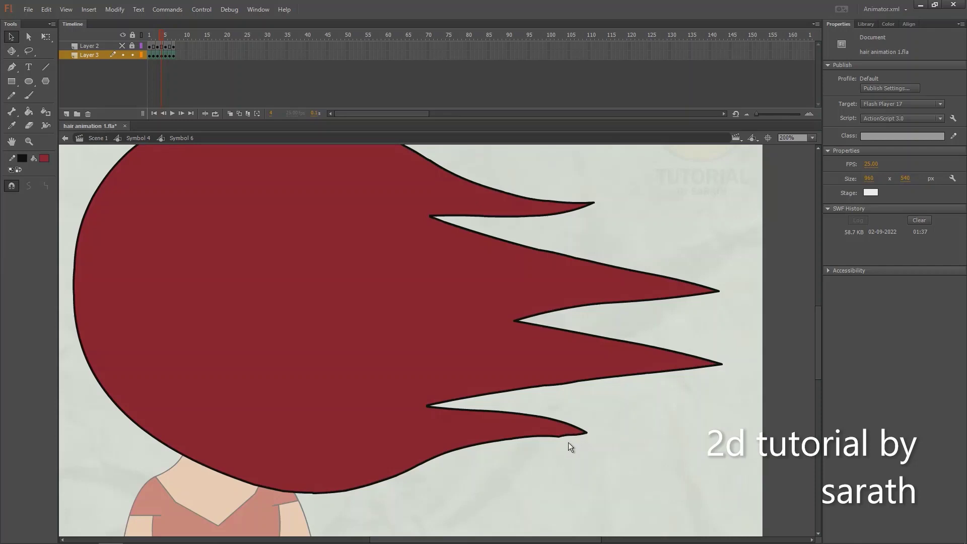
On frame 6, sharpen the gap above the lowest strand and remove the stray outline segment at that strand's tip
{"action": "left_click", "coordinate": [168, 39]}
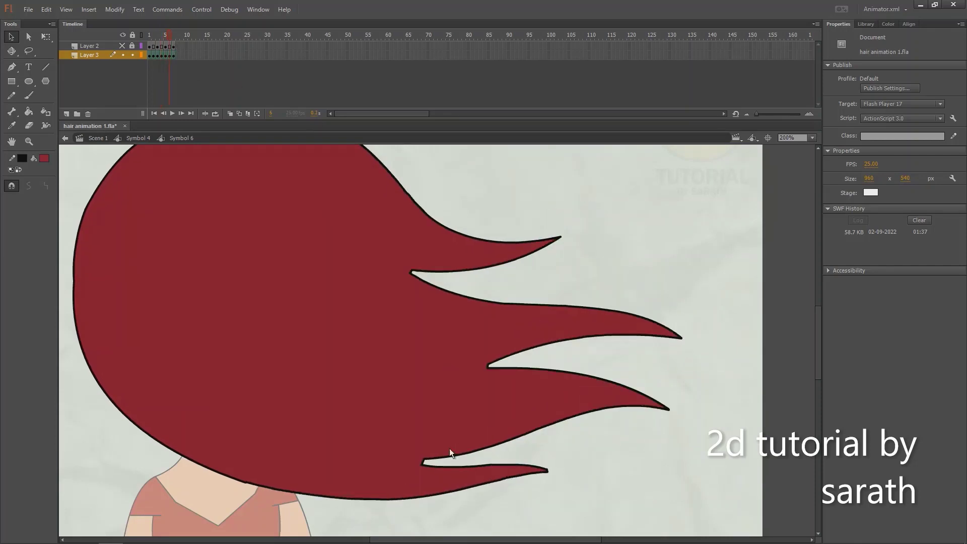
{"action": "left_click_drag", "start_coordinate": [424, 464], "coordinate": [423, 470]}
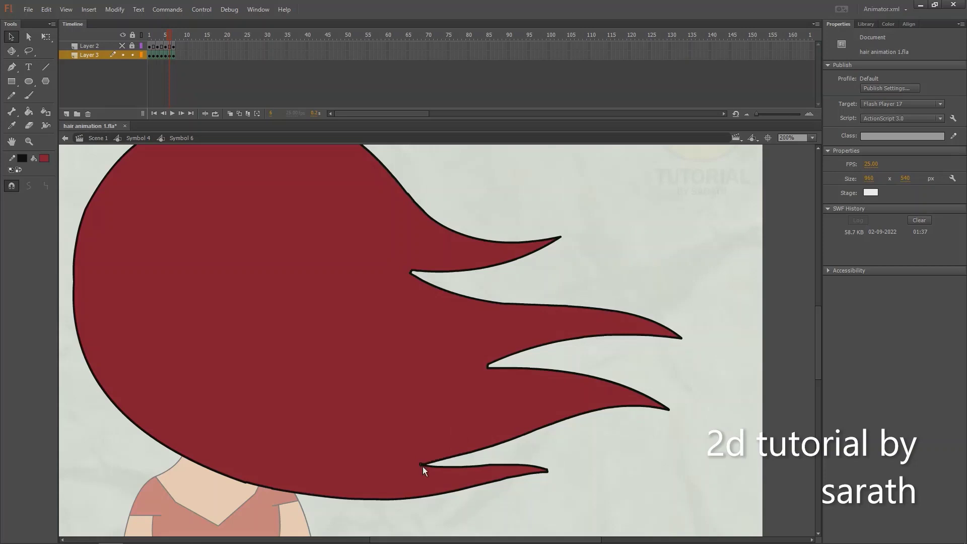
{"action": "left_click", "coordinate": [547, 471]}
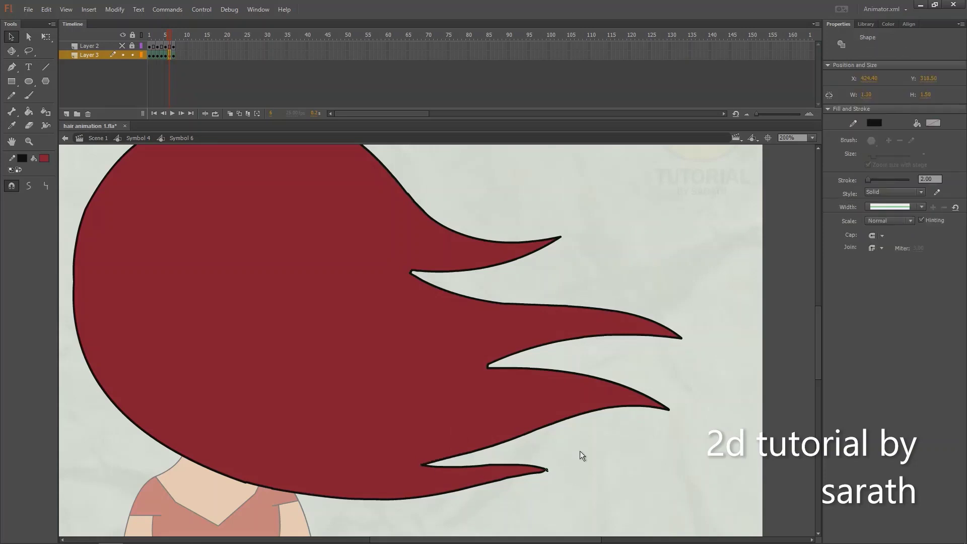
{"action": "key", "text": "ctrl+equal"}
{"action": "key", "text": "Delete"}
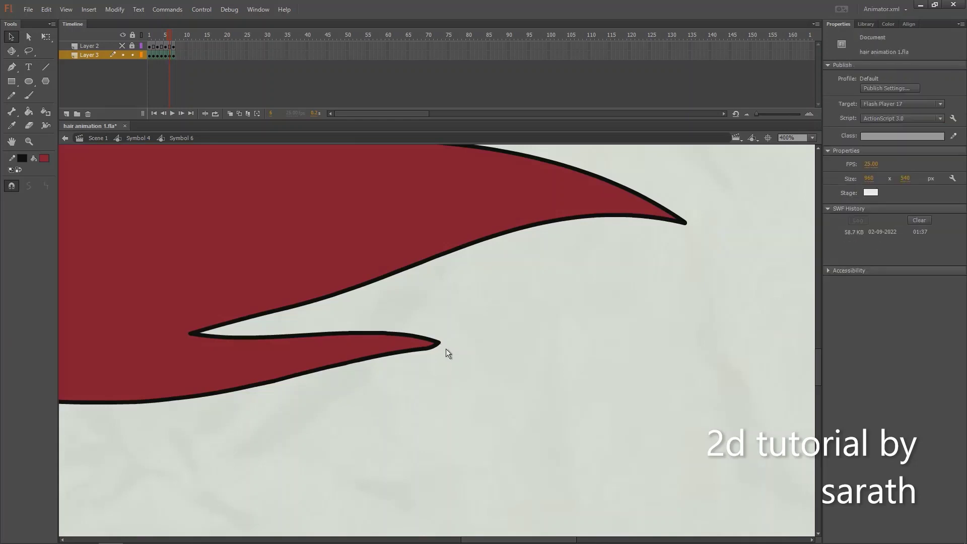
{"action": "key", "text": "ctrl+minus"}
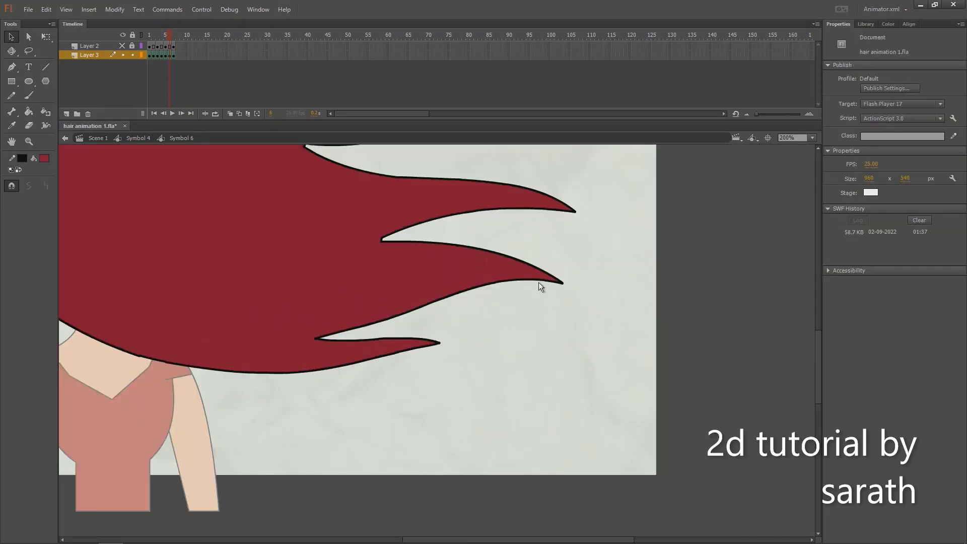
Sharpen the middle and upper strand gaps on frame 6, delete the leftover outline segments there, and play the animation
{"action": "scroll", "coordinate": [539, 282], "scroll_direction": "down", "scroll_amount": 3}
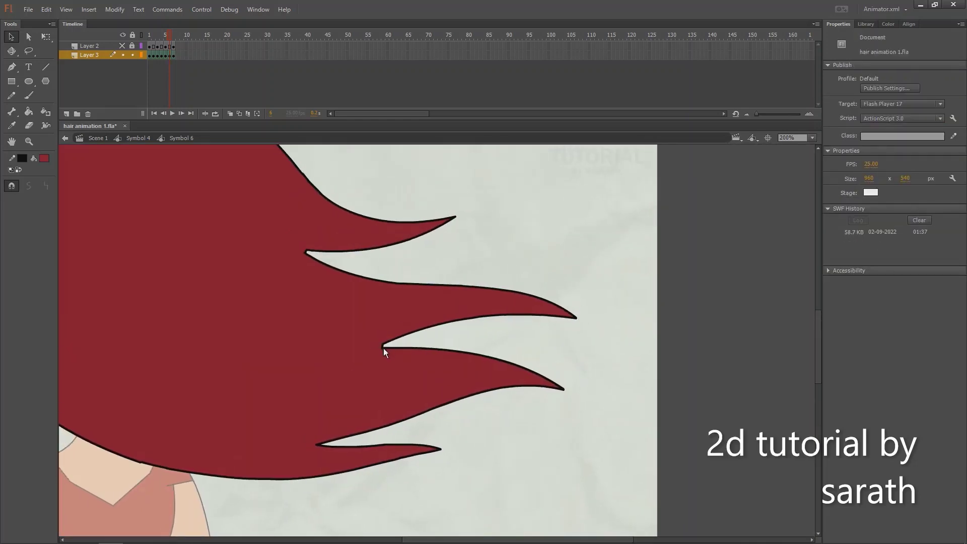
{"action": "left_click_drag", "start_coordinate": [310, 252], "coordinate": [306, 253]}
{"action": "left_click", "coordinate": [306, 251]}
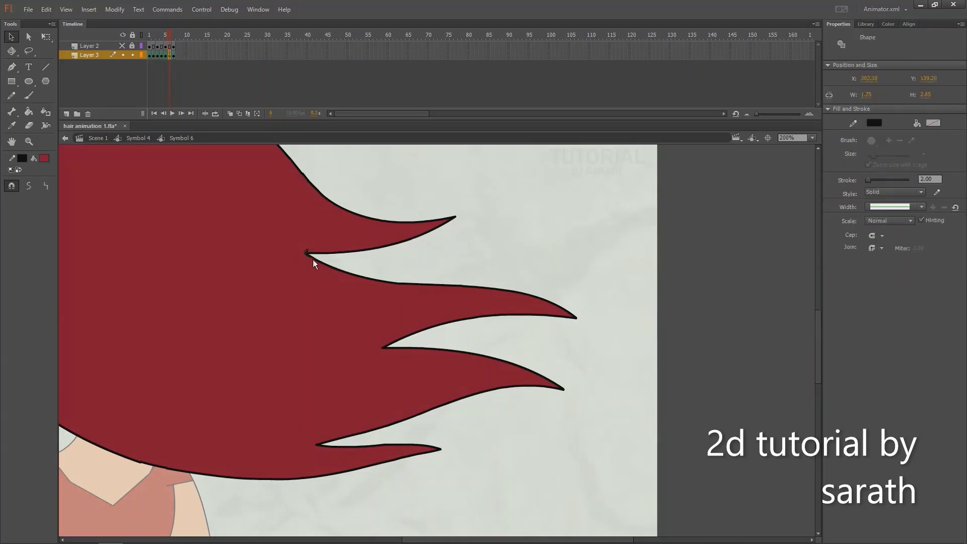
{"action": "key", "text": "Delete"}
{"action": "left_click", "coordinate": [308, 252]}
{"action": "key", "text": "Delete"}
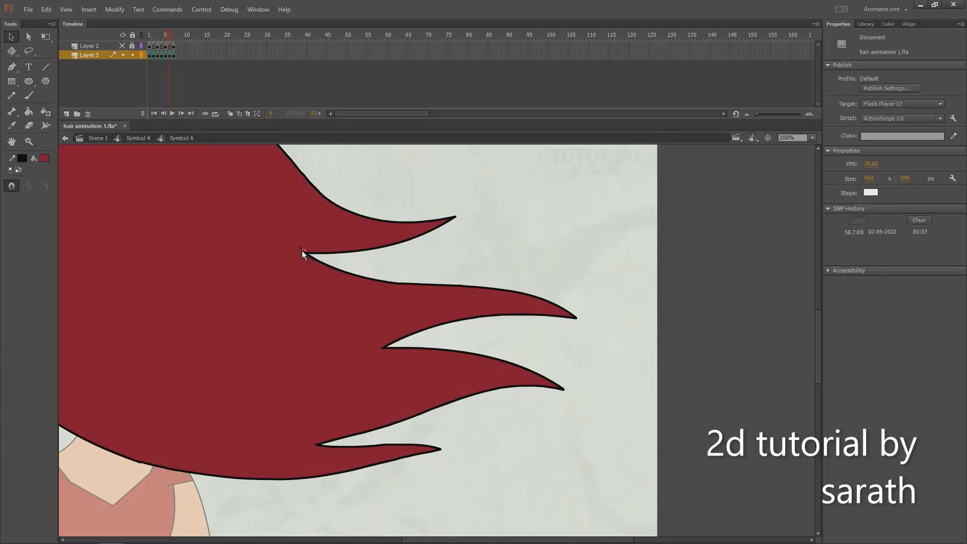
{"action": "left_click_drag", "start_coordinate": [303, 252], "coordinate": [301, 258]}
{"action": "left_click", "coordinate": [308, 258]}
{"action": "key", "text": "Delete"}
{"action": "key", "text": "ctrl+1"}
{"action": "key", "text": "Return"}
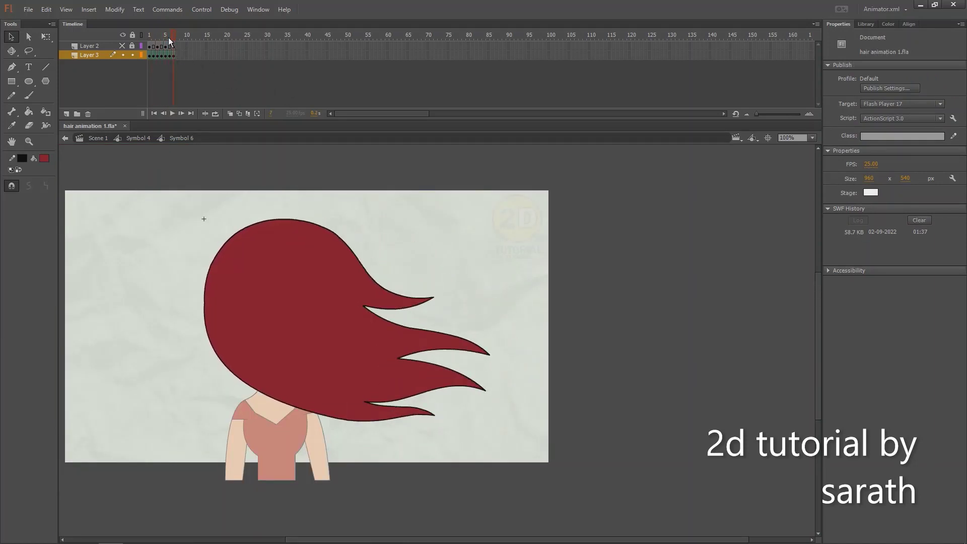
Raise the tips of the second and third strands on frame 6, keeping them pointed, and play the animation
{"action": "mouse_move", "coordinate": [168, 37]}
{"action": "left_mouse_down"}
{"action": "mouse_move", "coordinate": [144, 43]}
{"action": "mouse_move", "coordinate": [169, 52]}
{"action": "left_mouse_up"}
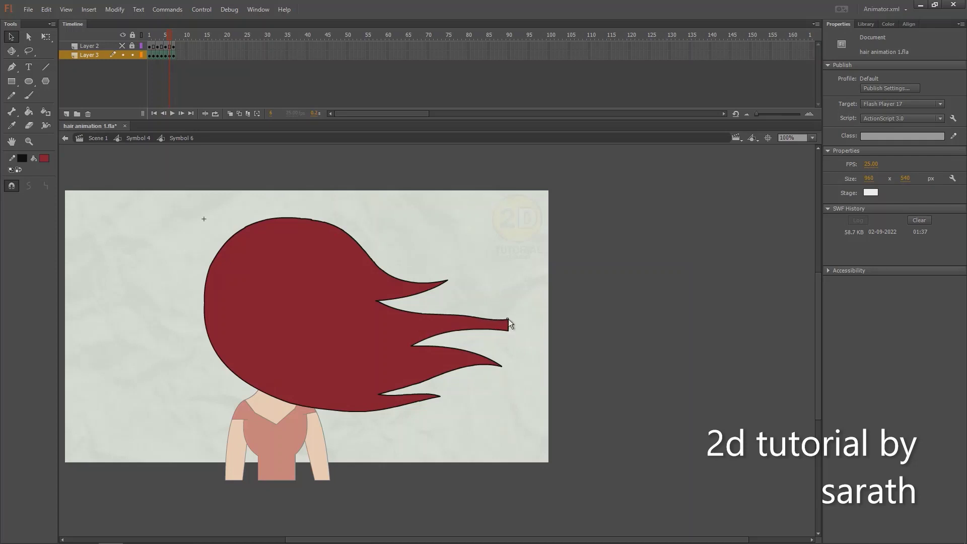
{"action": "left_click_drag", "start_coordinate": [508, 329], "coordinate": [509, 322]}
{"action": "left_click_drag", "start_coordinate": [501, 367], "coordinate": [503, 355]}
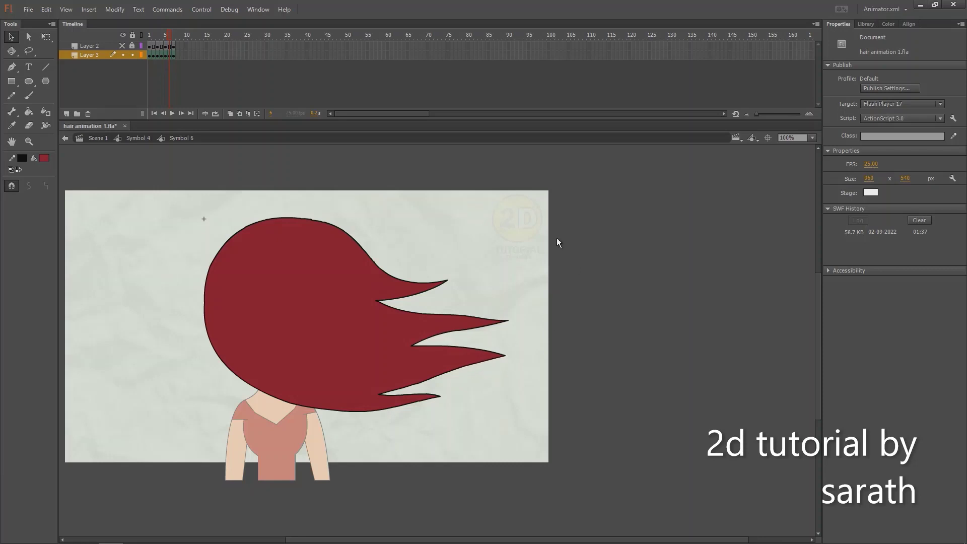
{"action": "left_click", "coordinate": [173, 38]}
{"action": "key", "text": "Return"}
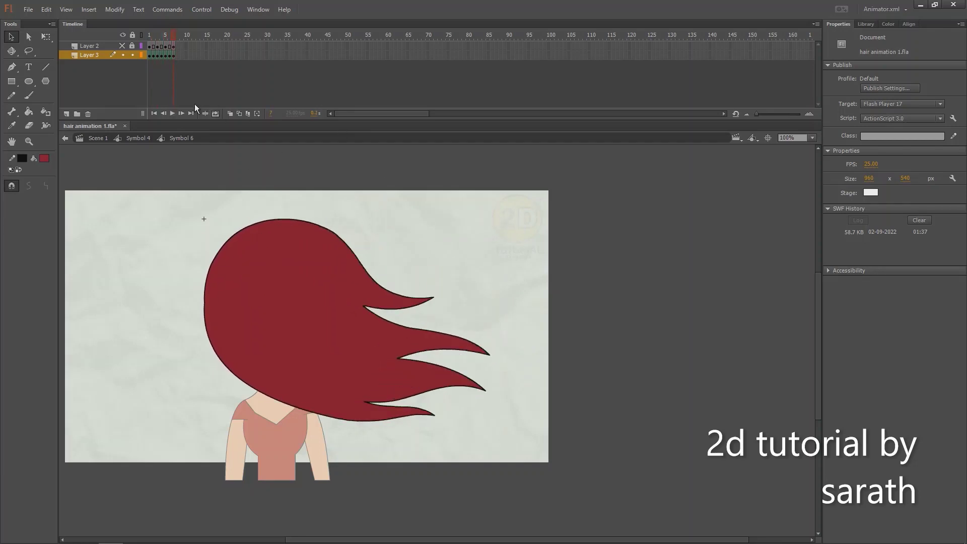
Show the Layer 2 highlights and, on frame 3, stretch them to about 470 px wide and skew them upward with Free Transform
{"action": "left_click", "coordinate": [122, 46]}
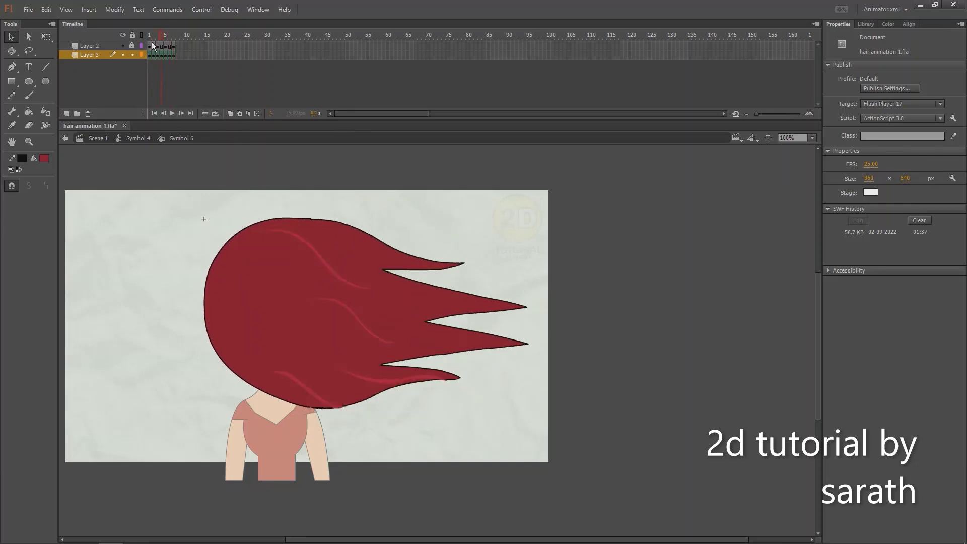
{"action": "left_click", "coordinate": [151, 47]}
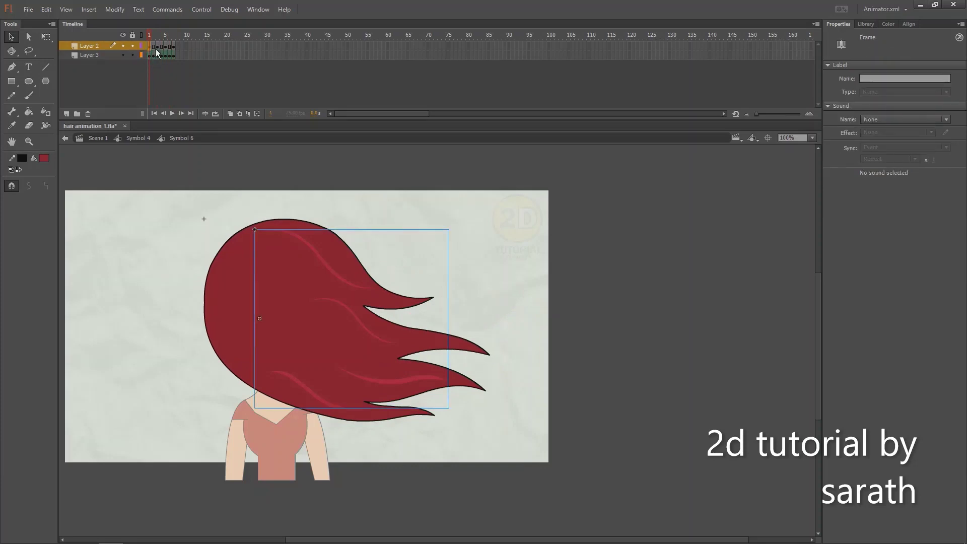
{"action": "key", "text": "q"}
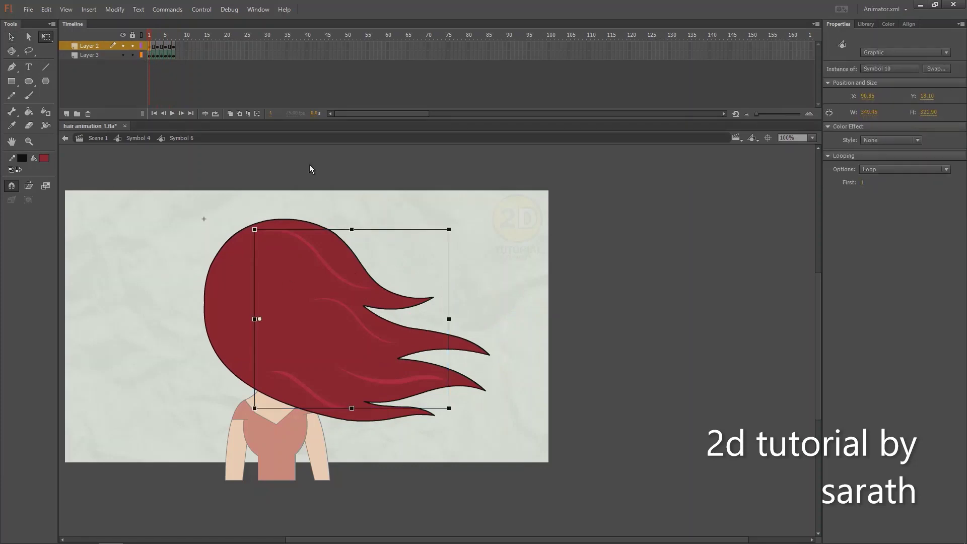
{"action": "left_click", "coordinate": [158, 47]}
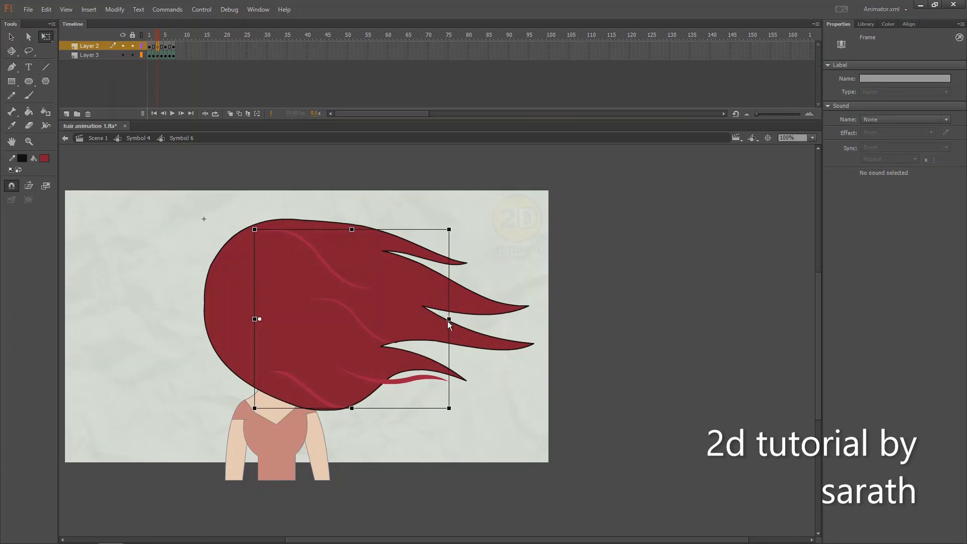
{"action": "left_click_drag", "start_coordinate": [449, 320], "coordinate": [515, 279]}
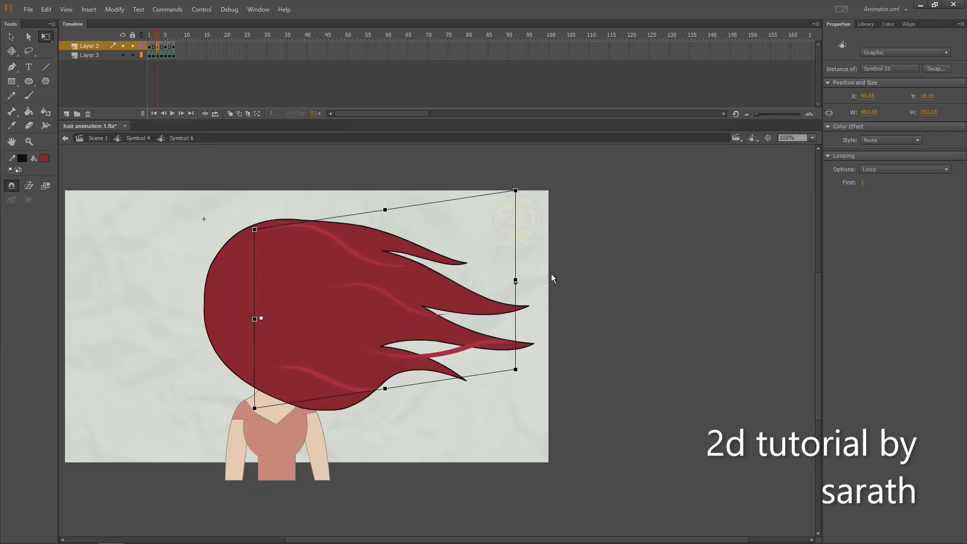
On frame 5, stretch the Layer 2 highlights to about 416 px wide and skew them slightly upward
{"action": "left_click", "coordinate": [165, 46]}
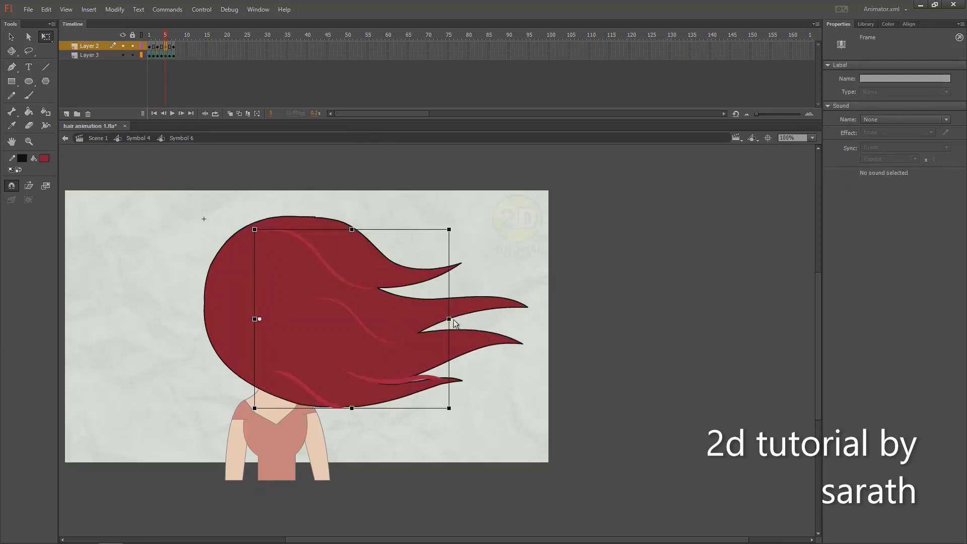
{"action": "left_click_drag", "start_coordinate": [487, 304], "coordinate": [491, 286]}
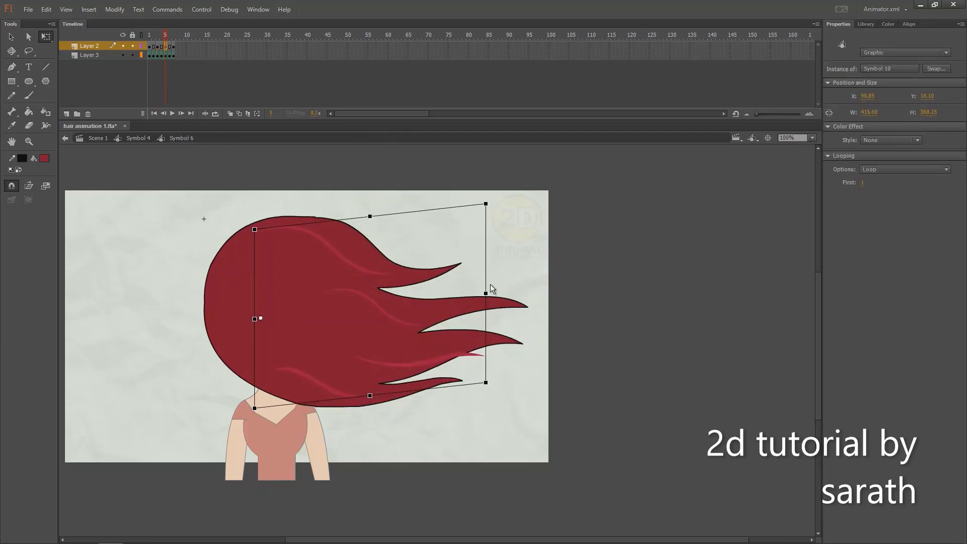
Create classic tweens across all the Layer 2 highlight frames and scrub through the in-betweens
{"action": "left_click", "coordinate": [173, 47]}
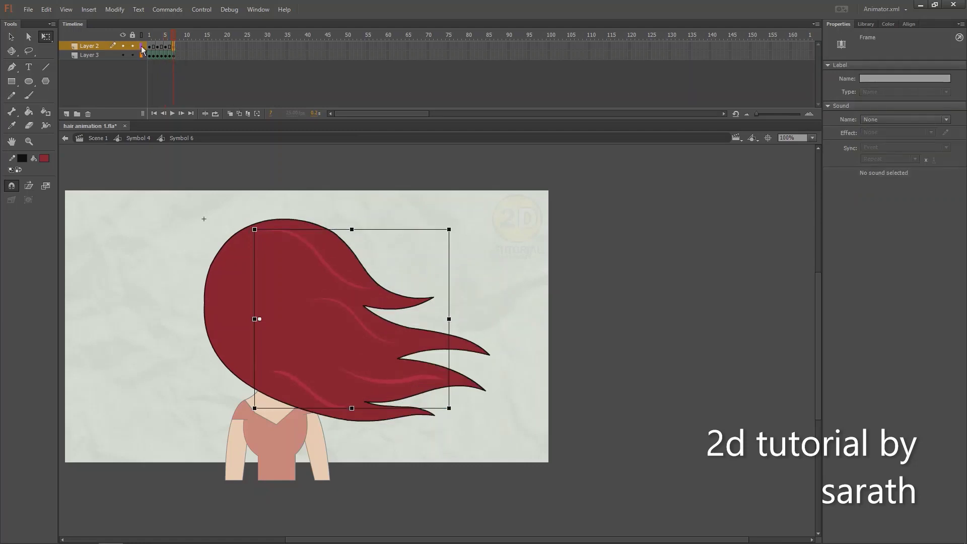
{"action": "key", "text": "Return"}
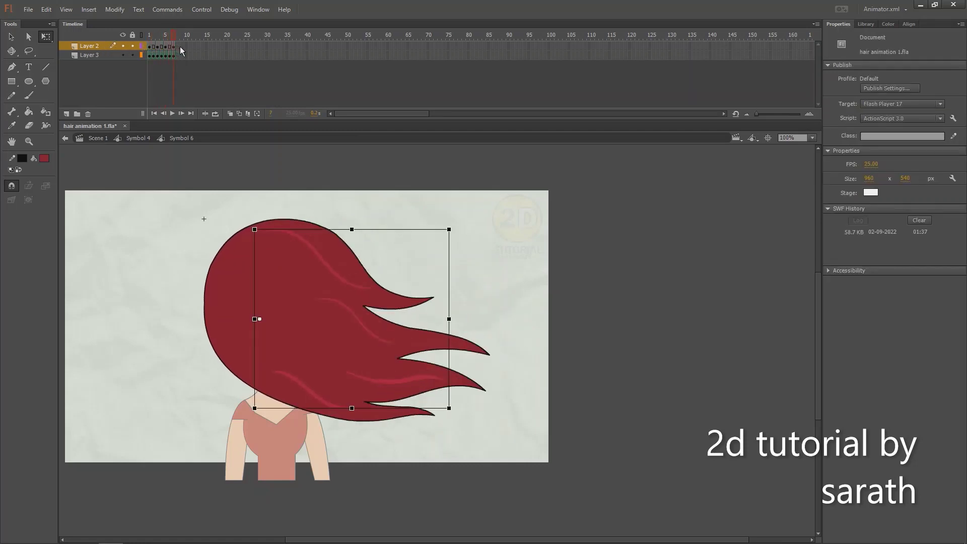
{"action": "left_click", "coordinate": [107, 46]}
{"action": "right_click", "coordinate": [161, 46]}
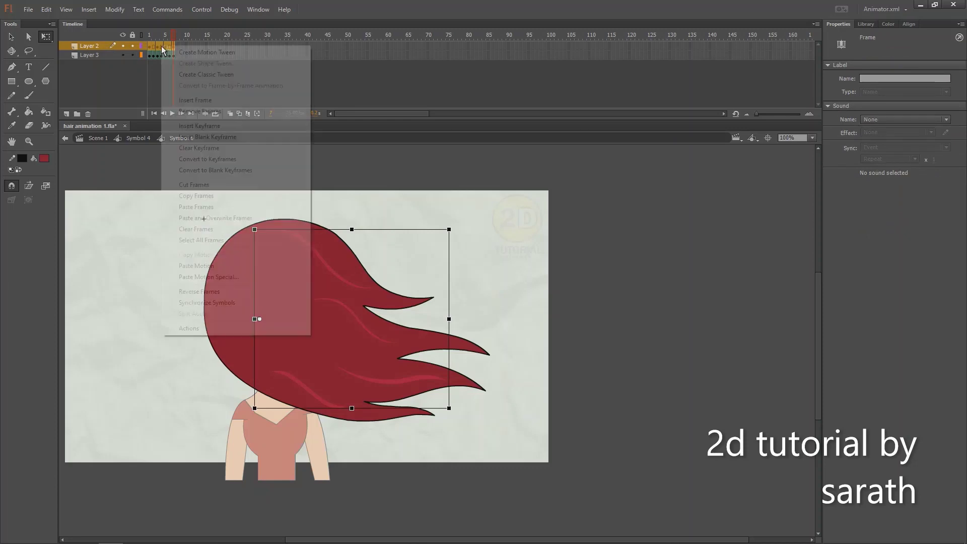
{"action": "left_click", "coordinate": [196, 75]}
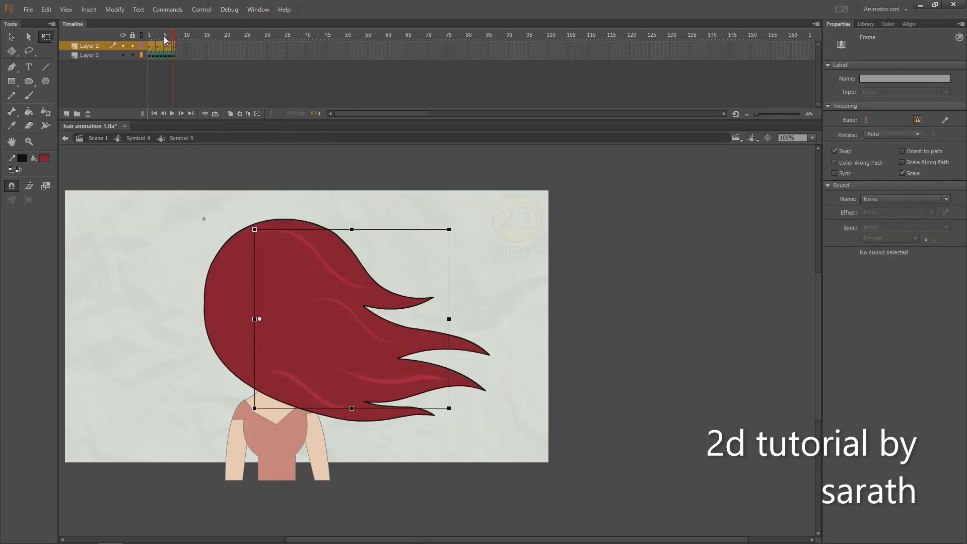
{"action": "left_click_drag", "start_coordinate": [164, 37], "coordinate": [158, 35]}
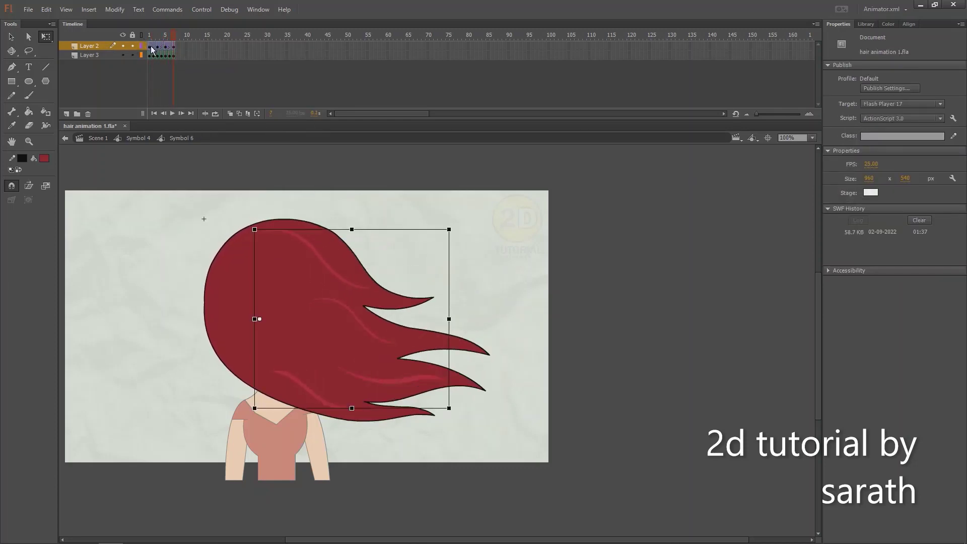
{"action": "left_click", "coordinate": [153, 46]}
{"action": "left_click", "coordinate": [157, 45]}
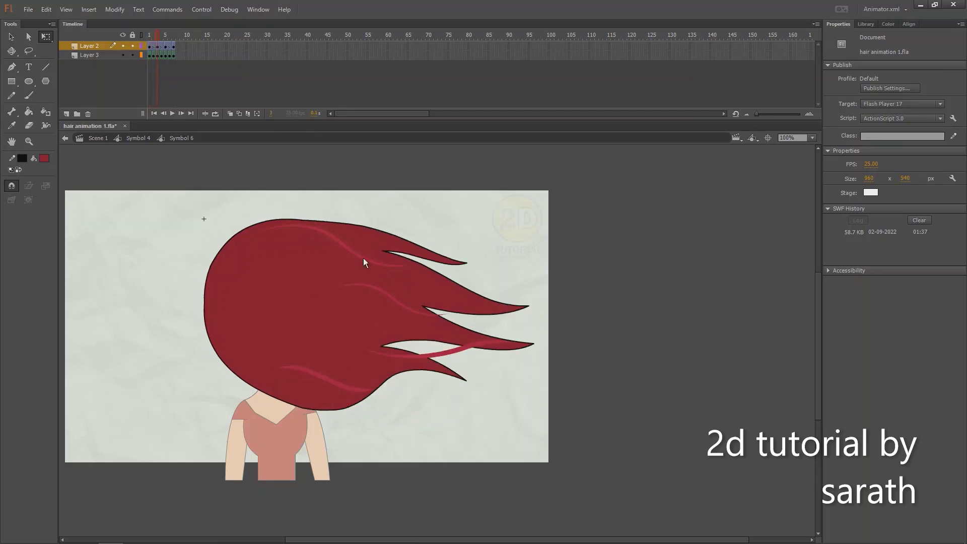
{"action": "left_click", "coordinate": [149, 46]}
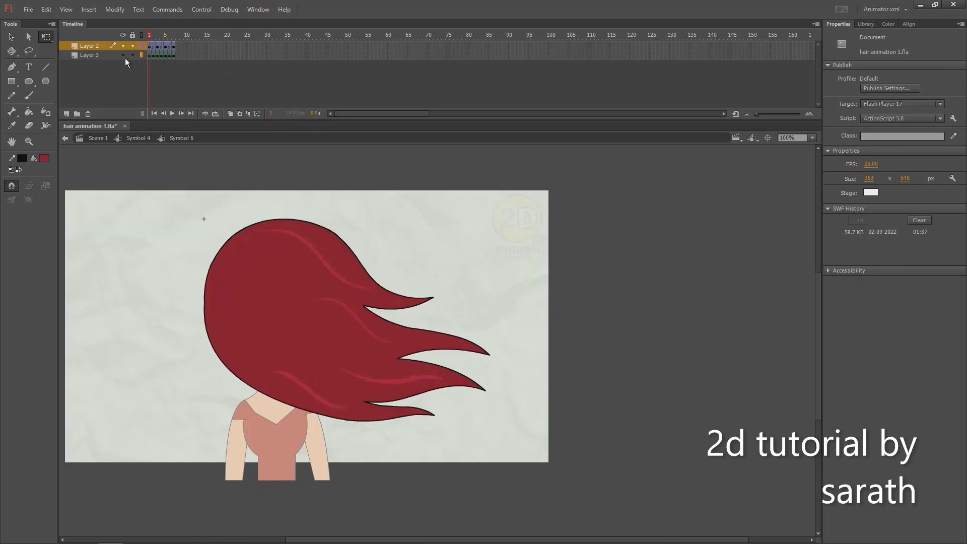
Copy all the Layer 3 hair frames and paste them into a new layer above Layer 2
{"action": "left_click", "coordinate": [107, 56]}
{"action": "right_click", "coordinate": [158, 56]}
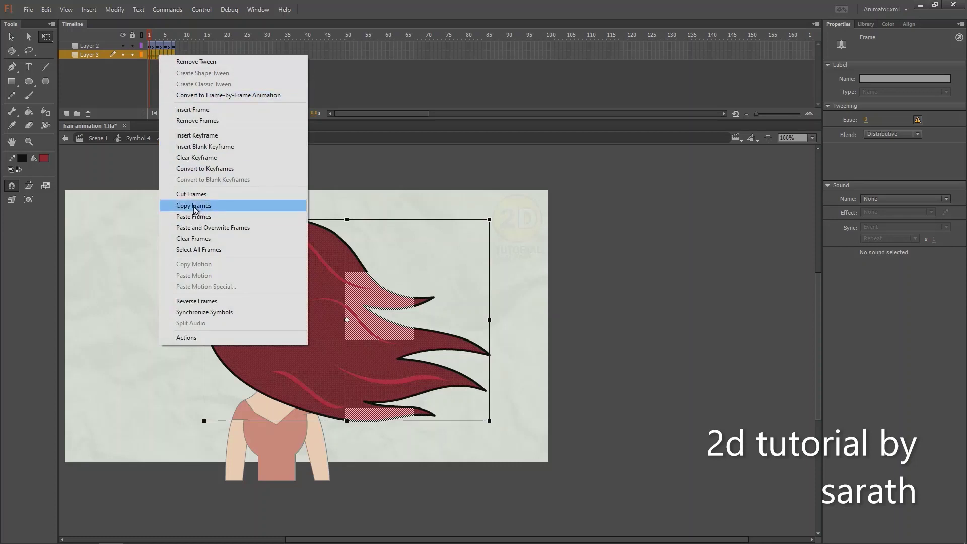
{"action": "left_click", "coordinate": [199, 216]}
{"action": "left_click", "coordinate": [101, 47], "text": "shift"}
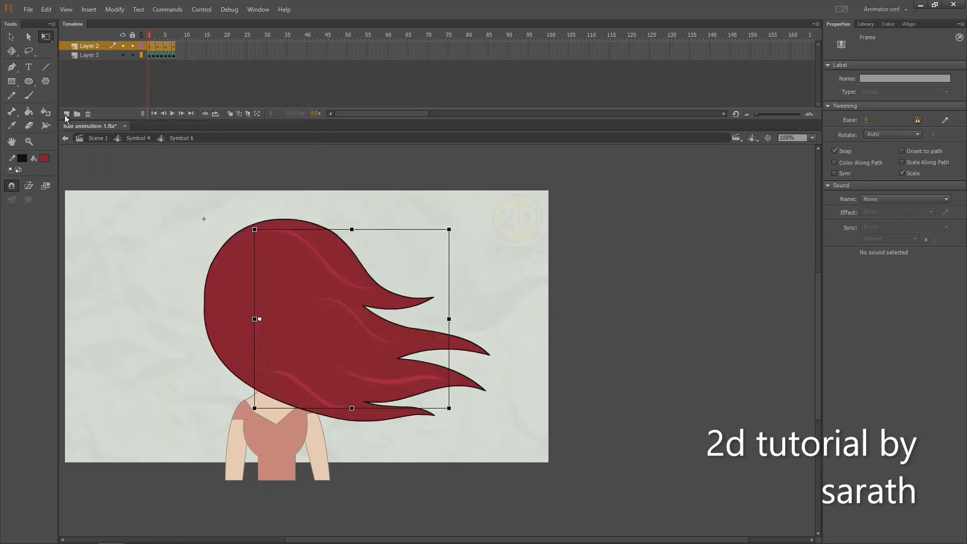
{"action": "left_click", "coordinate": [67, 115]}
{"action": "left_click", "coordinate": [103, 46]}
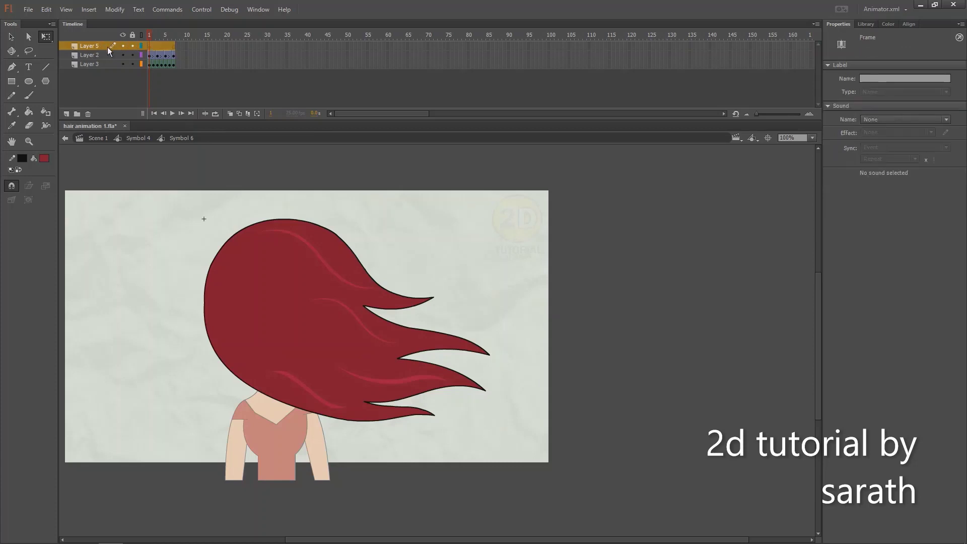
{"action": "right_click", "coordinate": [154, 46]}
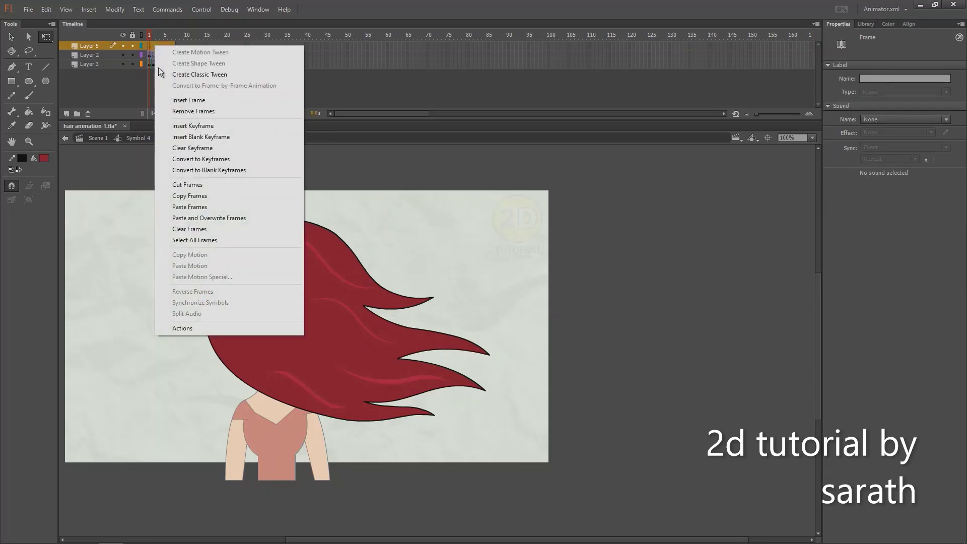
{"action": "left_click", "coordinate": [194, 207]}
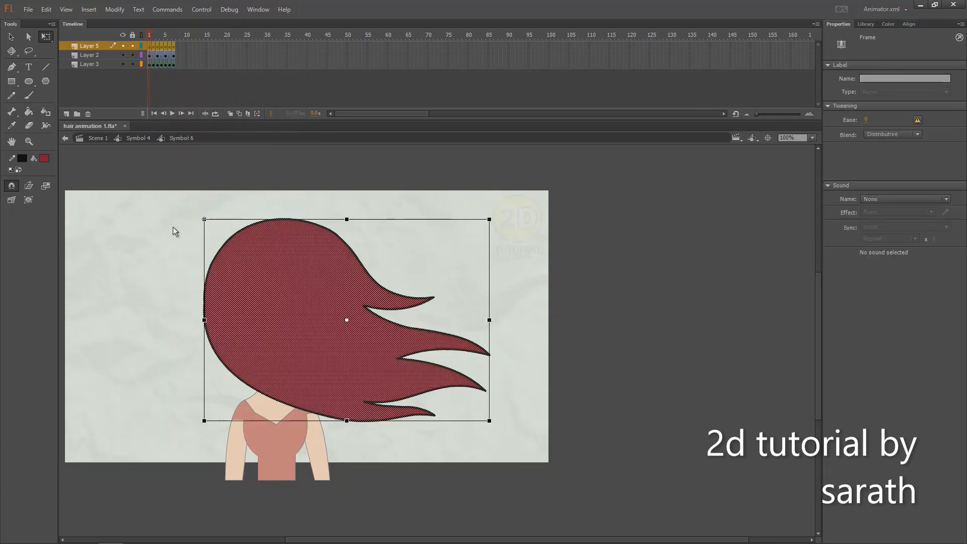
Turn Layer 5 into a mask for the Layer 2 highlights, play the animation, and return to Symbol 4
{"action": "right_click", "coordinate": [104, 45]}
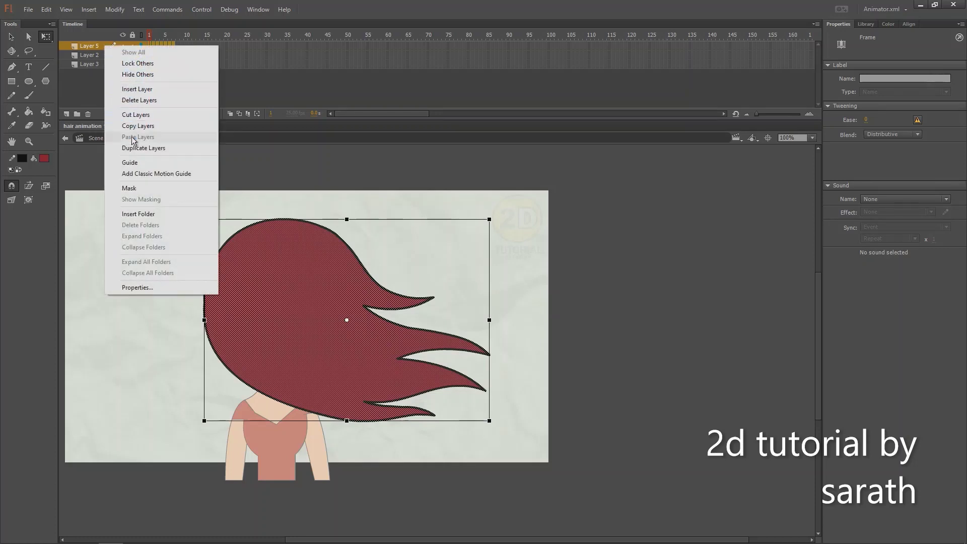
{"action": "left_click", "coordinate": [132, 190]}
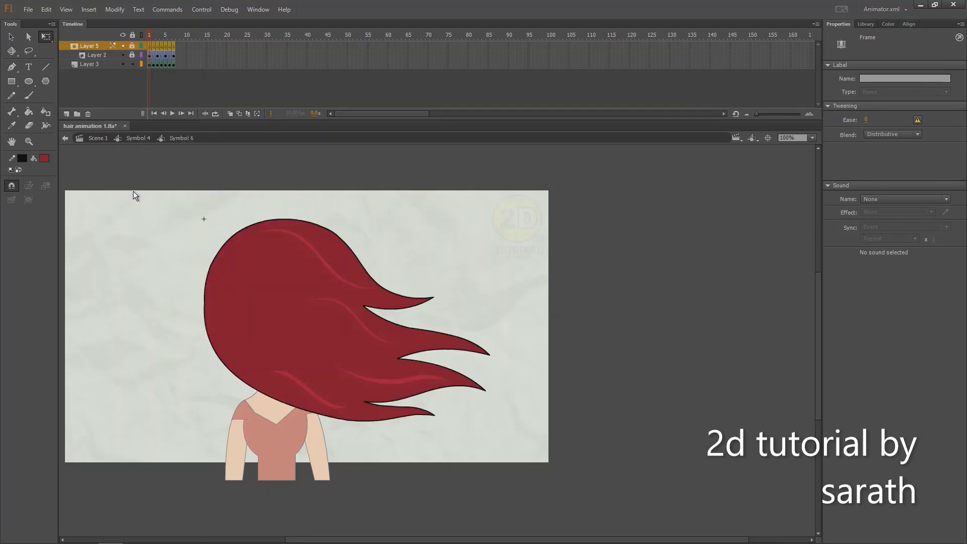
{"action": "left_click_drag", "start_coordinate": [158, 38], "coordinate": [169, 47]}
{"action": "key", "text": "Return"}
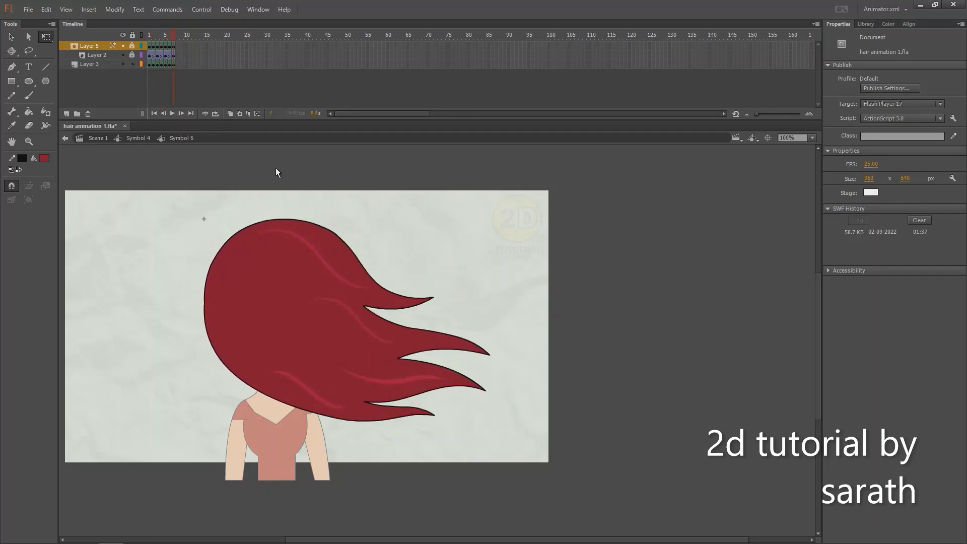
{"action": "key", "text": "v"}
{"action": "key", "text": "Return"}
{"action": "double_click", "coordinate": [295, 183]}
{"action": "key", "text": "Return"}
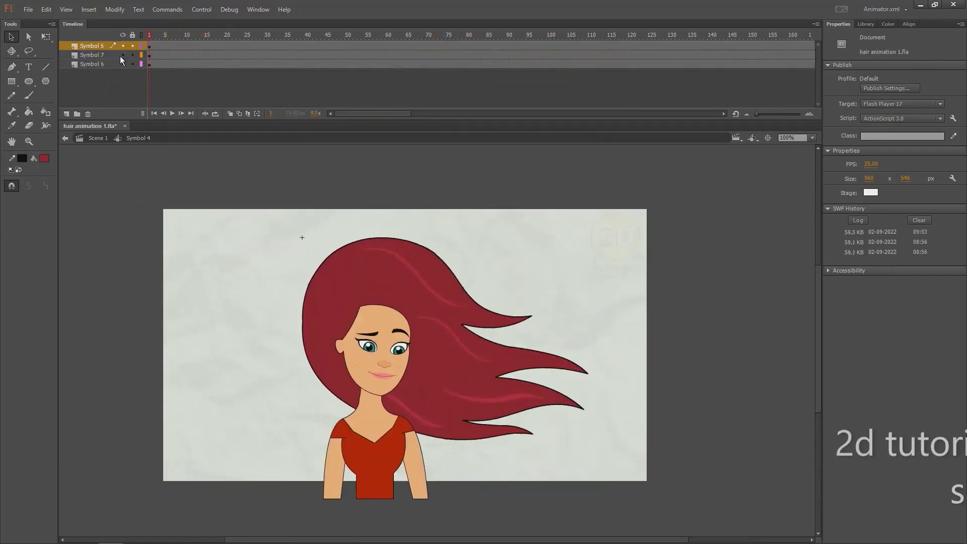
Duplicate the hair symbol in place and offset the copy 10 px right and 10 px down
{"action": "left_click", "coordinate": [401, 281]}
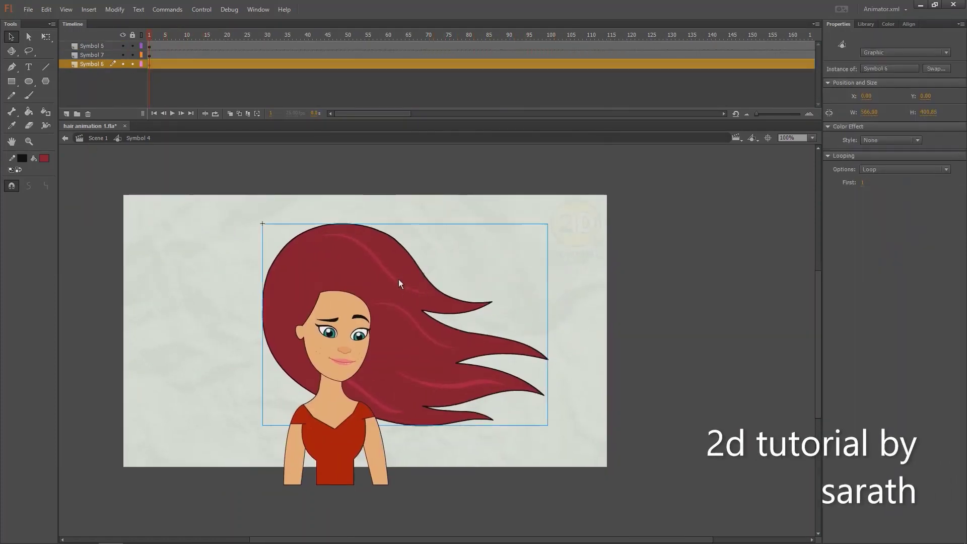
{"action": "mouse_move", "coordinate": [398, 280]}
{"action": "left_mouse_down"}
{"action": "mouse_move", "coordinate": [404, 286]}
{"action": "mouse_move", "coordinate": [404, 269]}
{"action": "left_mouse_up"}
{"action": "key", "text": "ctrl+z"}
{"action": "key", "text": "shift+Right"}
{"action": "key", "text": "shift+Down"}
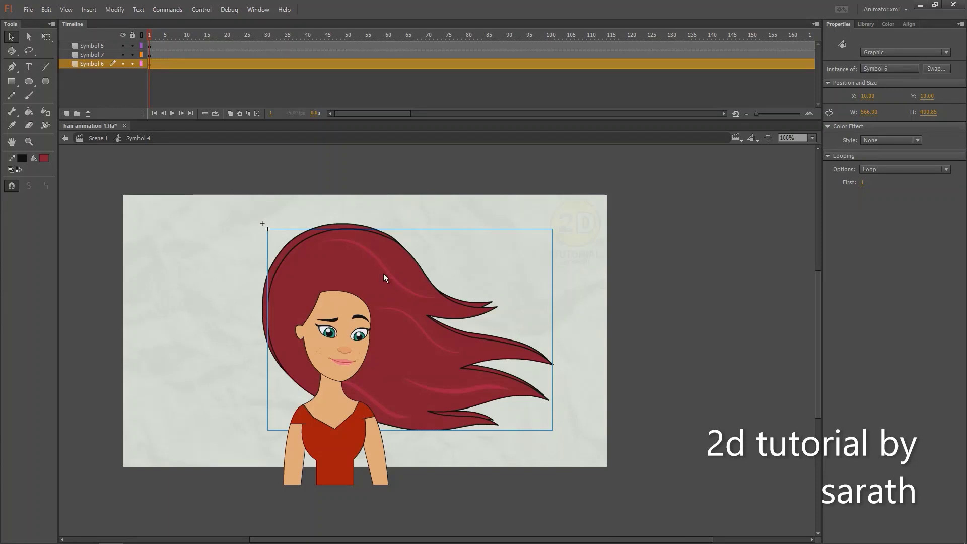
Squash the hair copy to about 312 px tall and move it up to line up with the top of the original hair
{"action": "mouse_move", "coordinate": [378, 270]}
{"action": "left_mouse_down"}
{"action": "mouse_move", "coordinate": [373, 264]}
{"action": "mouse_move", "coordinate": [381, 264]}
{"action": "left_mouse_up"}
{"action": "key", "text": "q"}
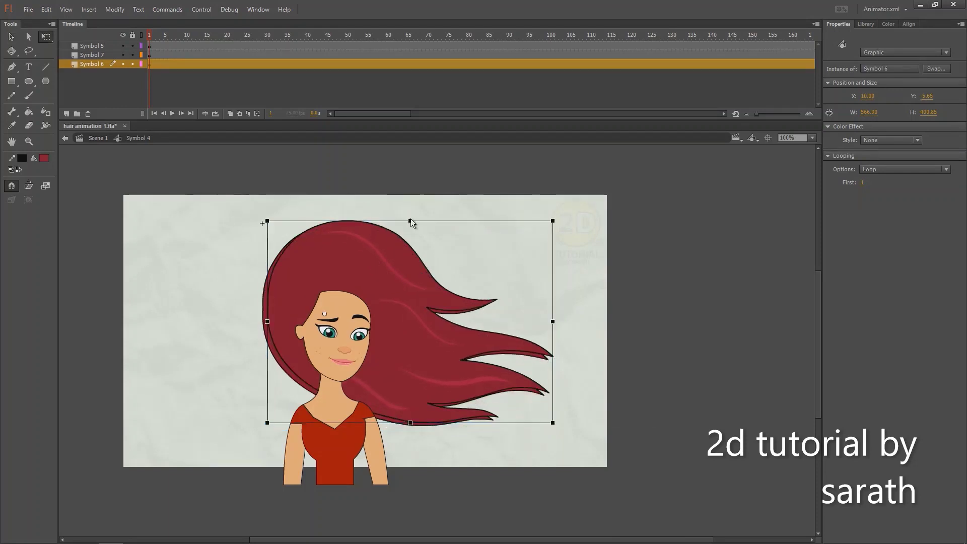
{"action": "left_click_drag", "start_coordinate": [410, 220], "coordinate": [408, 242]}
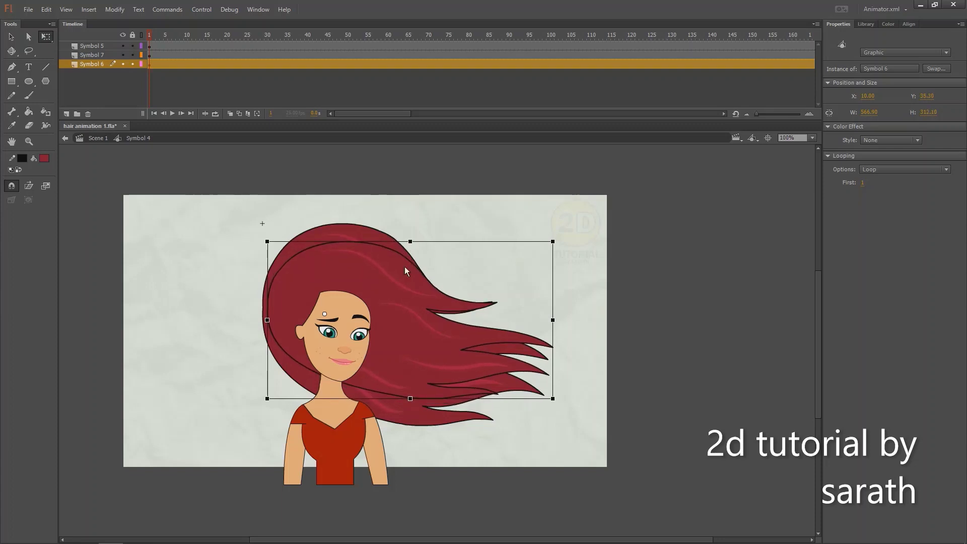
{"action": "key", "text": "ctrl+equal"}
{"action": "left_click_drag", "start_coordinate": [341, 253], "coordinate": [336, 210]}
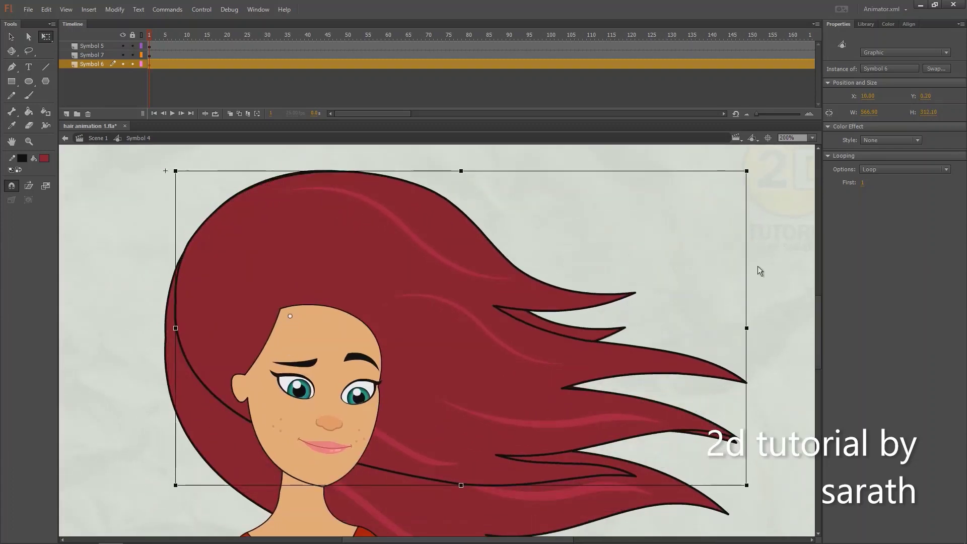
Skew the hair copy's strand side slightly downward to about 317 px tall and fine-tune its position over the original hair
{"action": "mouse_move", "coordinate": [747, 267]}
{"action": "left_mouse_down"}
{"action": "mouse_move", "coordinate": [737, 324]}
{"action": "mouse_move", "coordinate": [746, 260]}
{"action": "mouse_move", "coordinate": [746, 274]}
{"action": "left_mouse_up"}
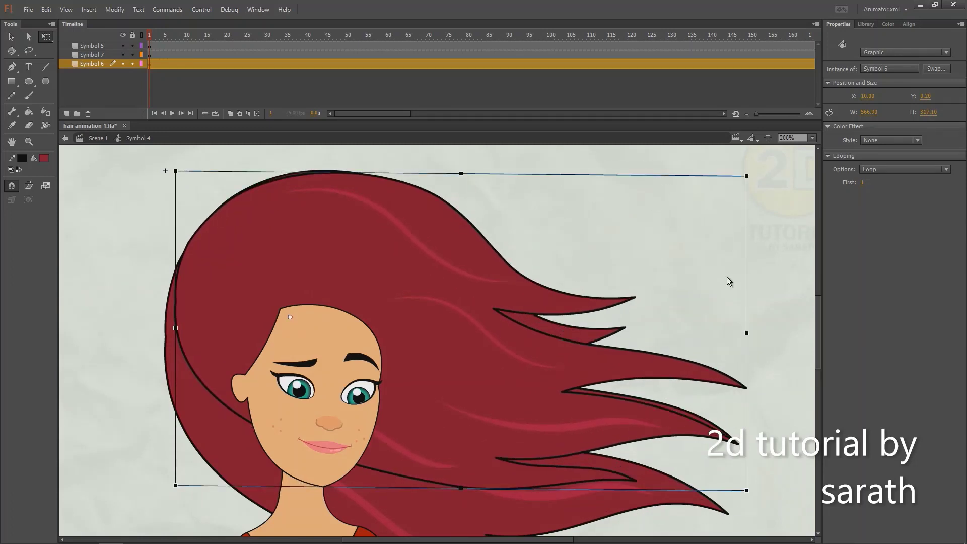
{"action": "left_click", "coordinate": [584, 227]}
{"action": "left_click_drag", "start_coordinate": [584, 227], "coordinate": [616, 237]}
{"action": "left_click", "coordinate": [388, 231]}
{"action": "left_click_drag", "start_coordinate": [389, 230], "coordinate": [390, 229]}
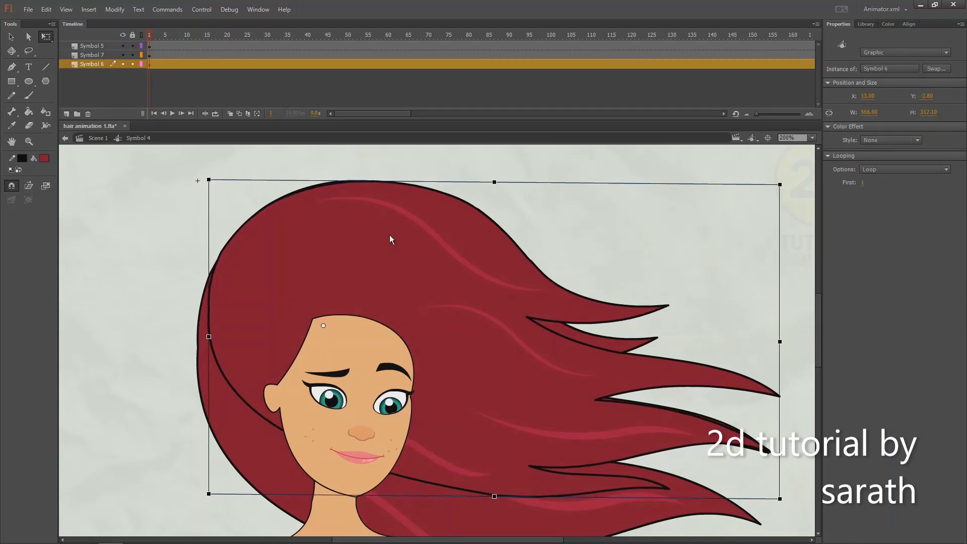
{"action": "left_click", "coordinate": [241, 185]}
{"action": "key", "text": "ctrl+1"}
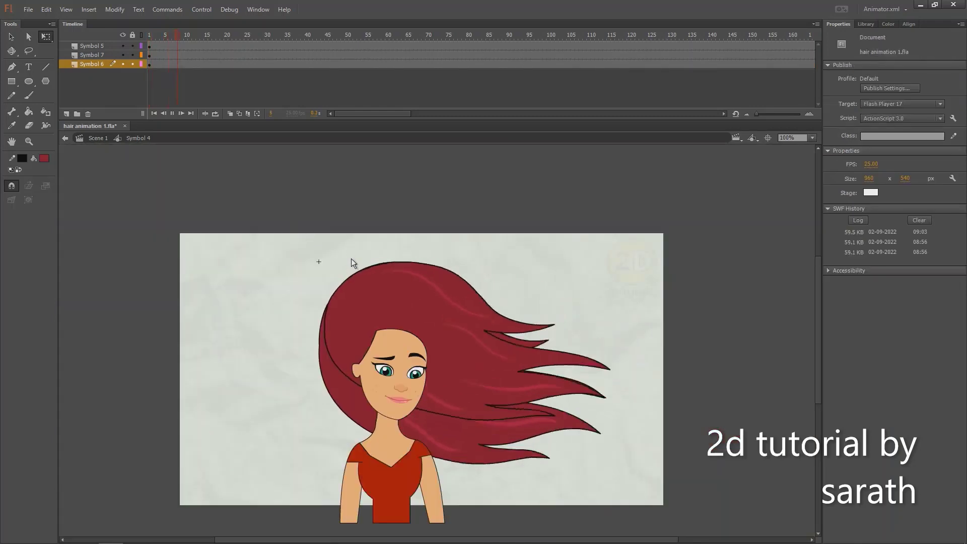
Set the hair copy's looping first frame to 5 and play the animation
{"action": "key", "text": "v"}
{"action": "left_click", "coordinate": [474, 327]}
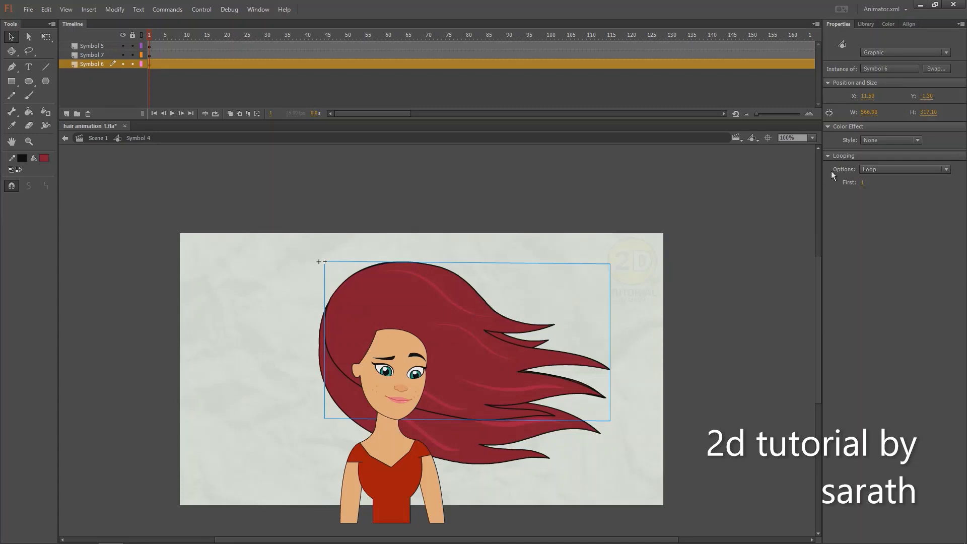
{"action": "left_click", "coordinate": [863, 182]}
{"action": "type", "text": "5"}
{"action": "key", "text": "Return"}
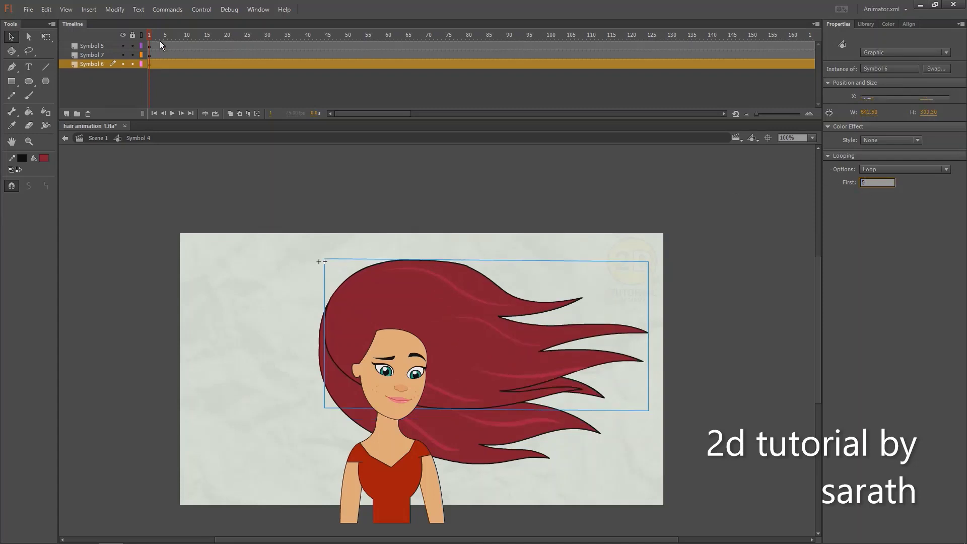
{"action": "left_click", "coordinate": [159, 41]}
{"action": "key", "text": "Return"}
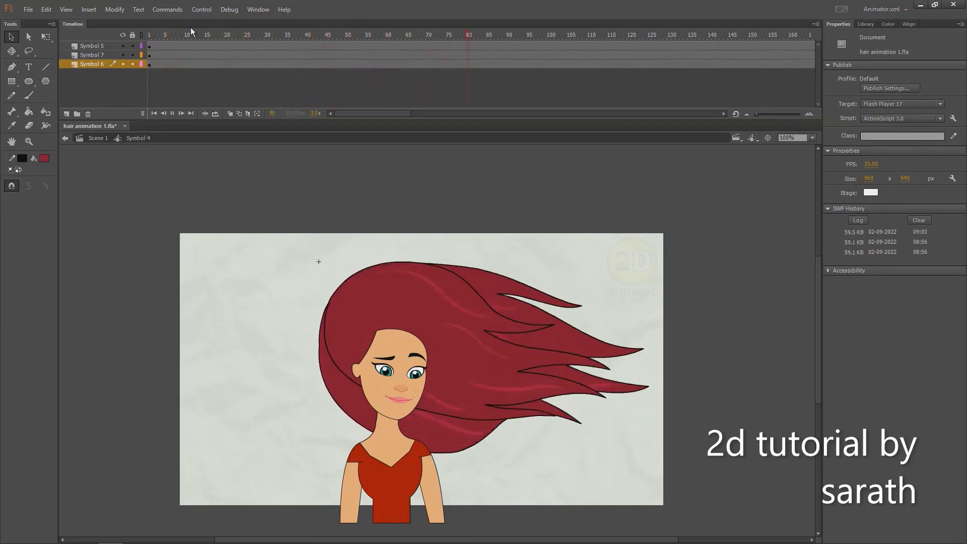
{"action": "key", "text": "Return"}
{"action": "left_click", "coordinate": [149, 37]}
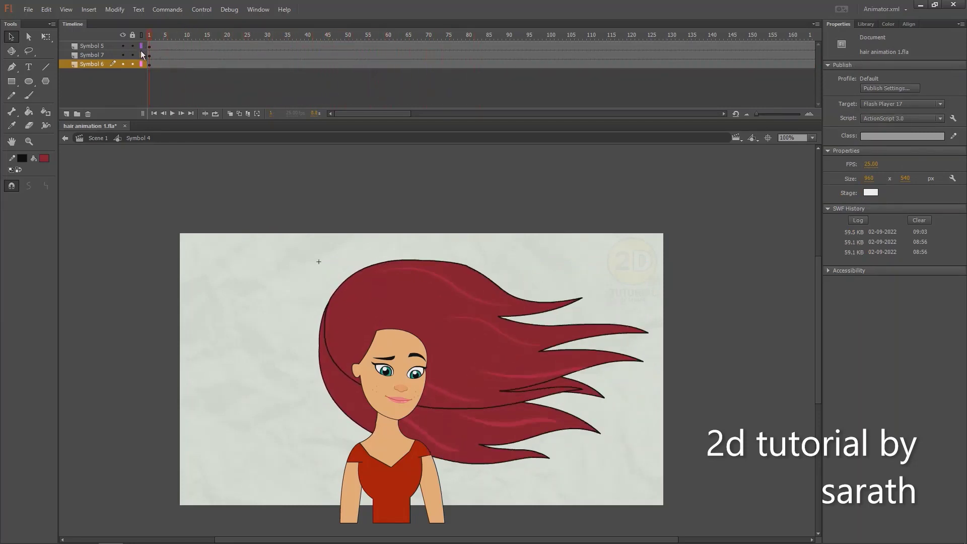
Duplicate the squashed hair copy's symbol as FBBB, look through its frames inside, and return to Symbol 4
{"action": "left_click", "coordinate": [460, 290]}
{"action": "key", "text": "ctrl+equal"}
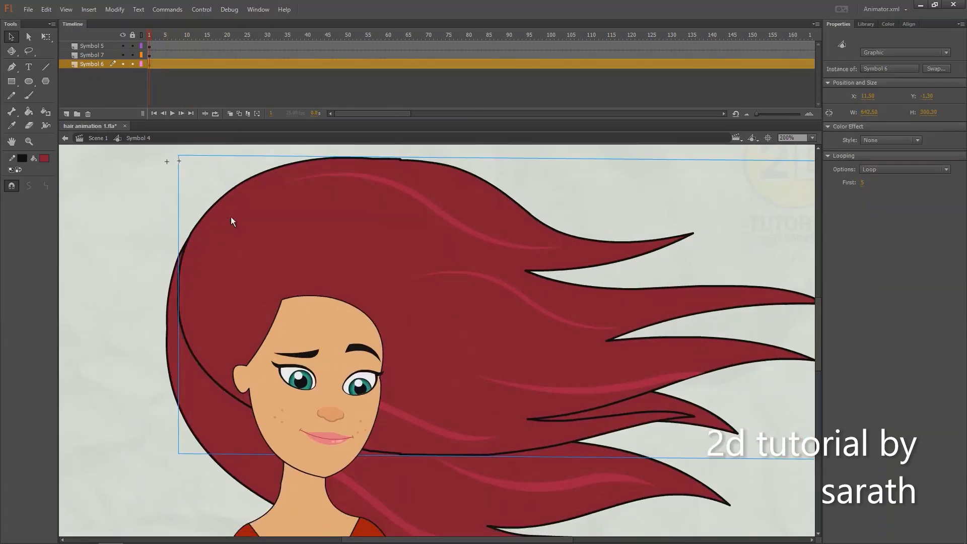
{"action": "right_click", "coordinate": [306, 201]}
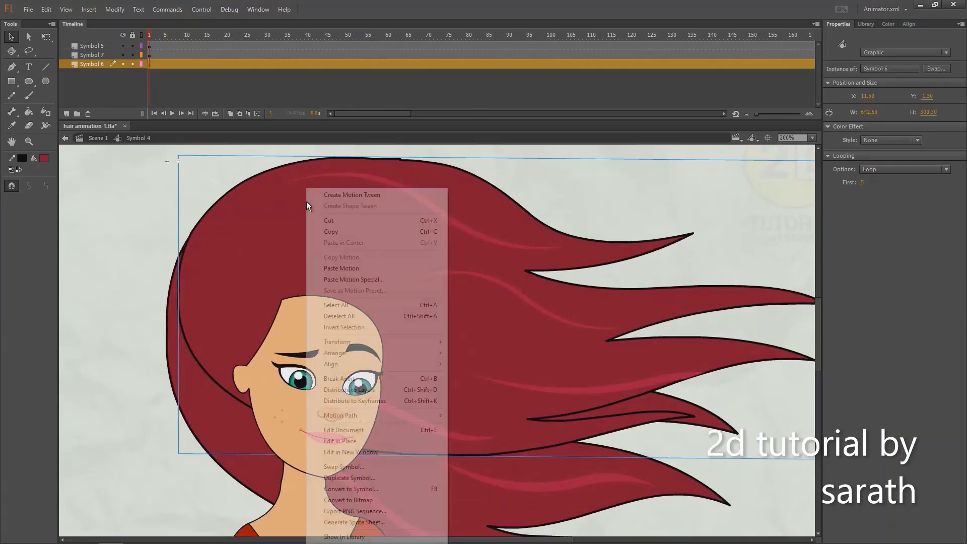
{"action": "left_click", "coordinate": [353, 478]}
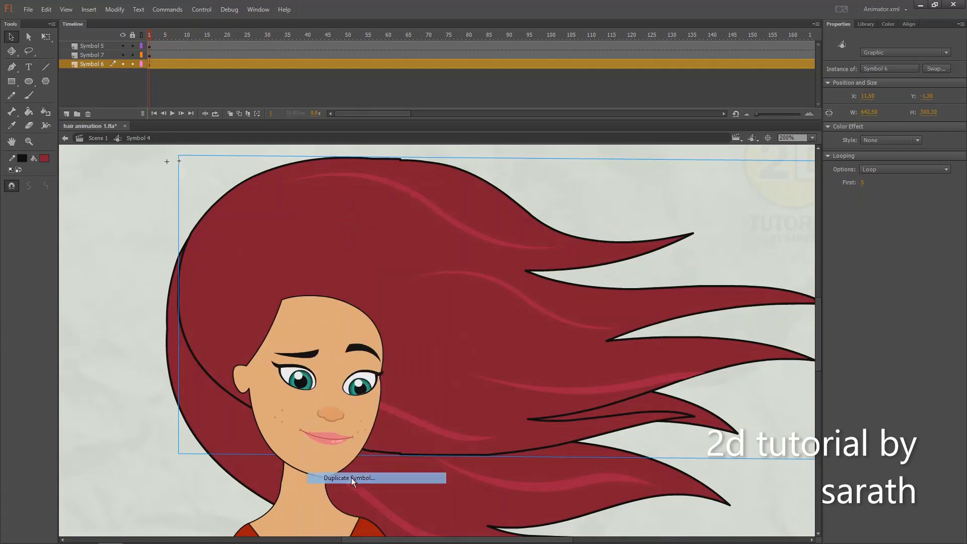
{"action": "type", "text": "FBBB"}
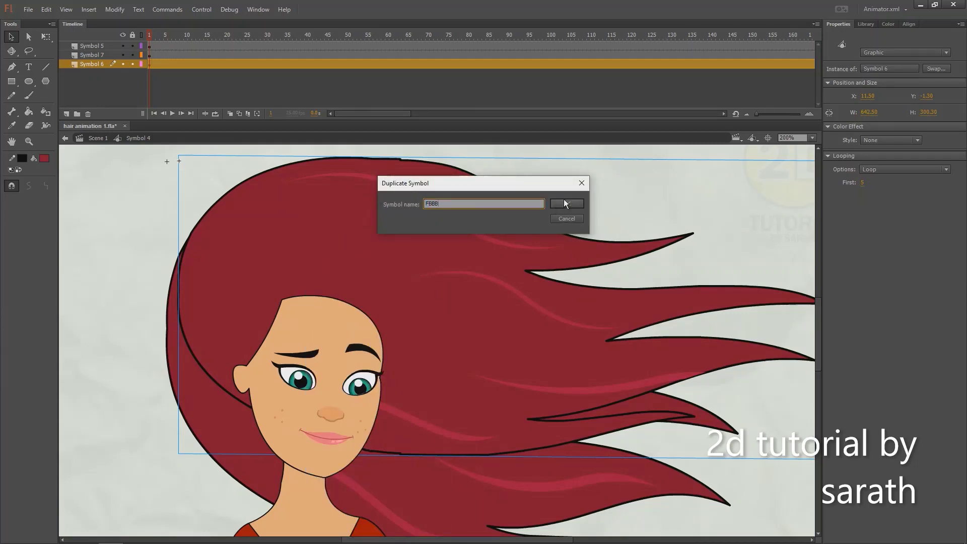
{"action": "left_click", "coordinate": [566, 204]}
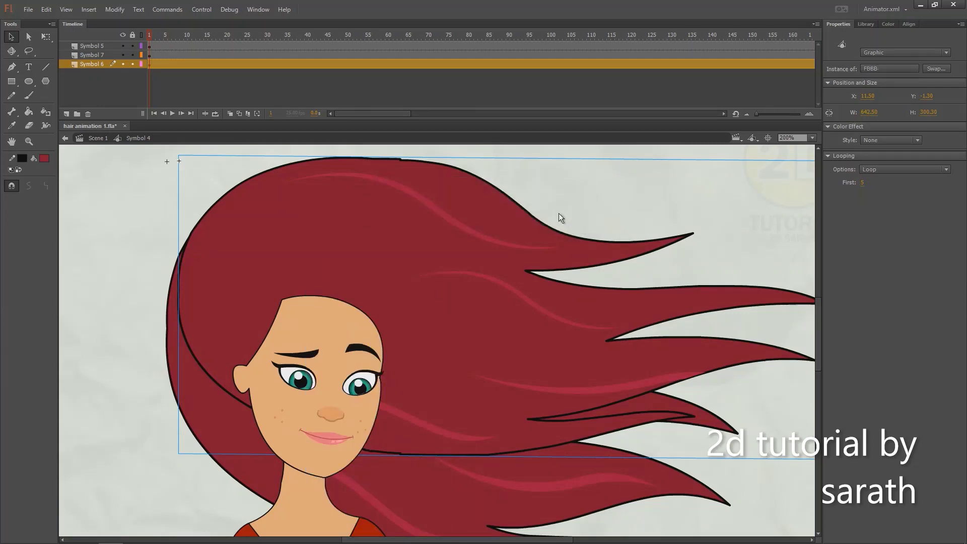
{"action": "double_click", "coordinate": [260, 236]}
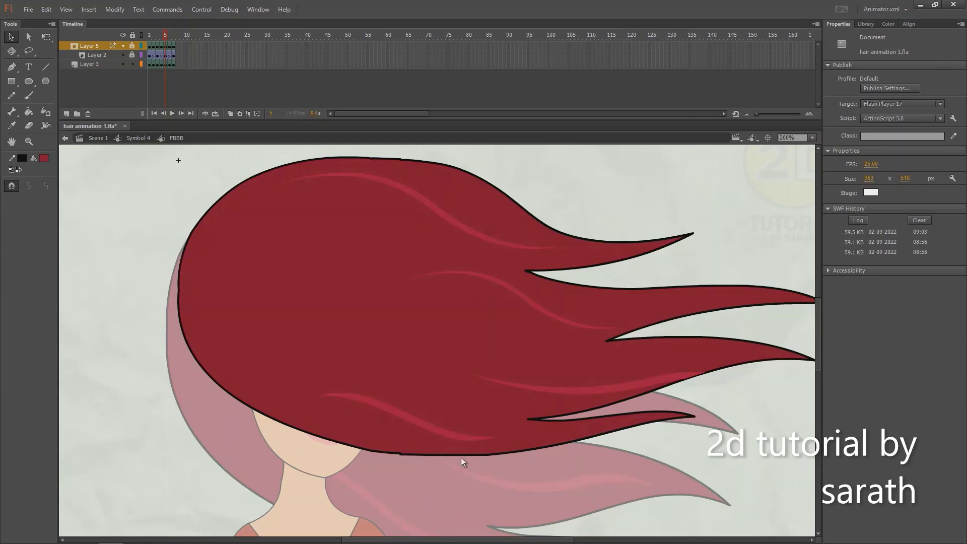
{"action": "double_click", "coordinate": [117, 327]}
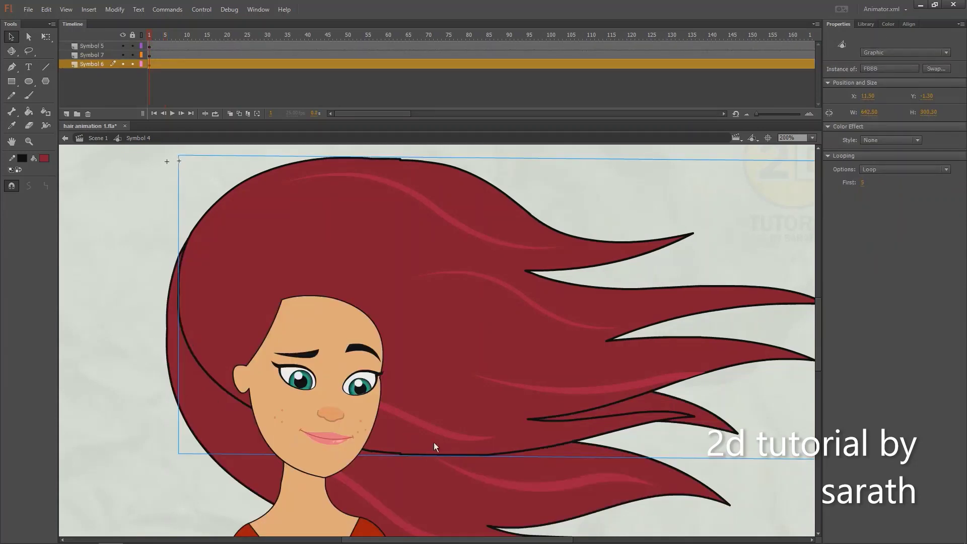
Inside the FBBB symbol, add a layer above the hair and draw a short line across the hair's back edge in frame 1
{"action": "double_click", "coordinate": [431, 446]}
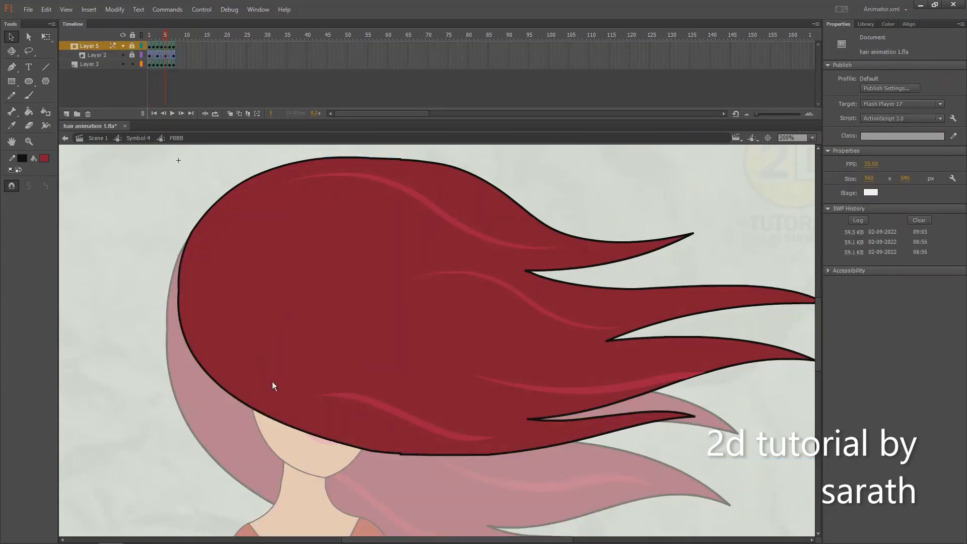
{"action": "left_click", "coordinate": [66, 113]}
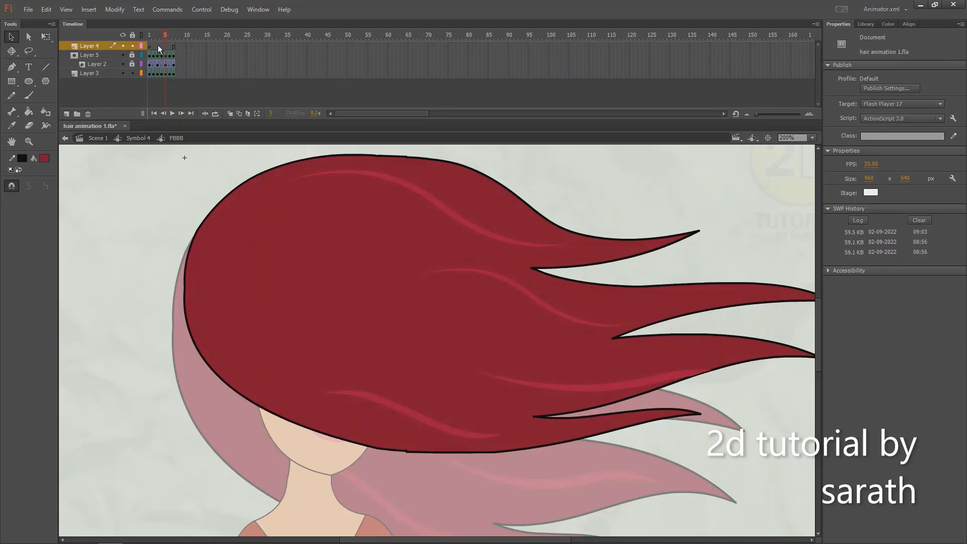
{"action": "left_click", "coordinate": [150, 45]}
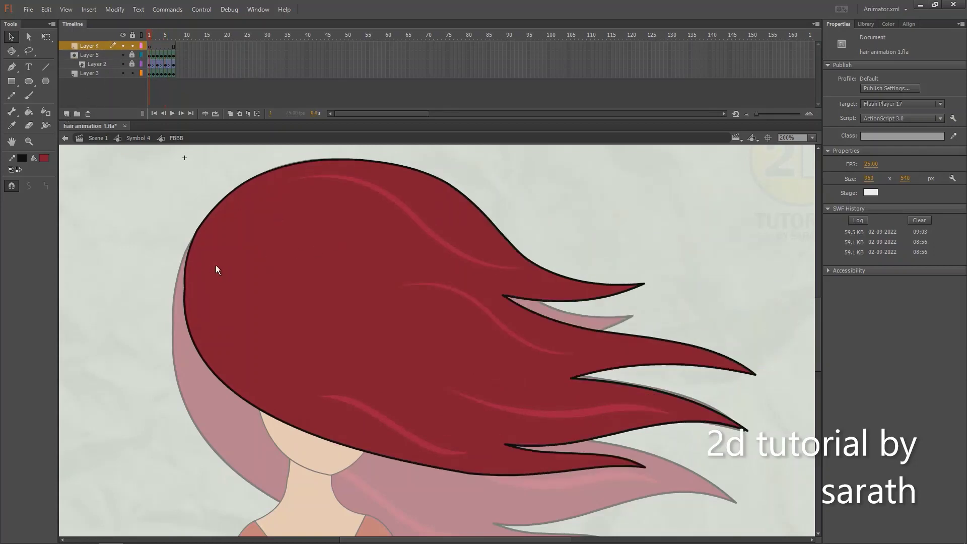
{"action": "key", "text": "b"}
{"action": "key", "text": "n"}
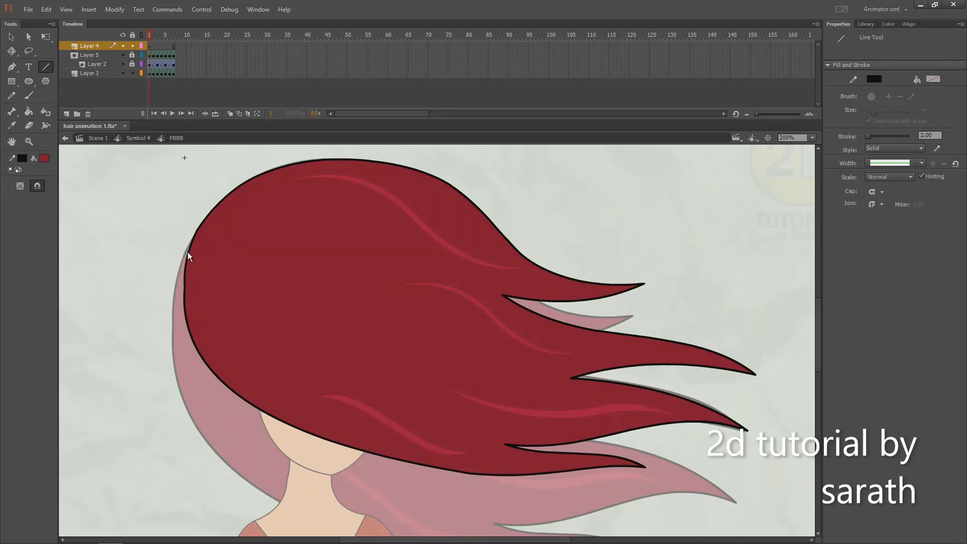
{"action": "key", "text": "v"}
{"action": "left_click", "coordinate": [199, 254]}
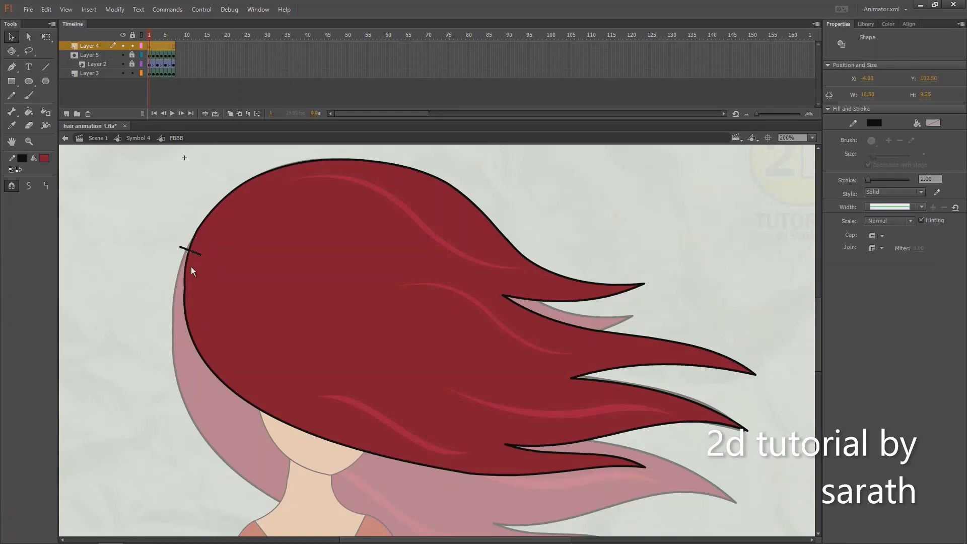
Draw a line down from the short line's outer end and bend it to run just outside the hair's back edge
{"action": "key", "text": "ctrl+="}
{"action": "mouse_move", "coordinate": [328, 345]}
{"action": "left_mouse_down"}
{"action": "mouse_move", "coordinate": [277, 224]}
{"action": "mouse_move", "coordinate": [247, 240]}
{"action": "left_mouse_up"}
{"action": "key", "text": "n"}
{"action": "left_click_drag", "start_coordinate": [296, 176], "coordinate": [271, 322]}
{"action": "left_click_drag", "start_coordinate": [270, 367], "coordinate": [277, 384]}
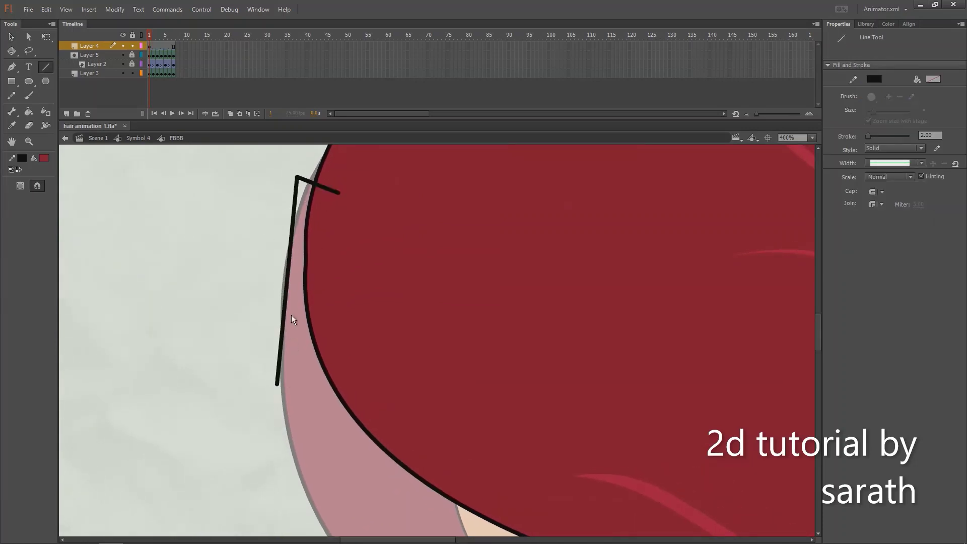
{"action": "key", "text": "v"}
{"action": "left_click_drag", "start_coordinate": [286, 291], "coordinate": [262, 289]}
{"action": "left_click_drag", "start_coordinate": [298, 178], "coordinate": [309, 183]}
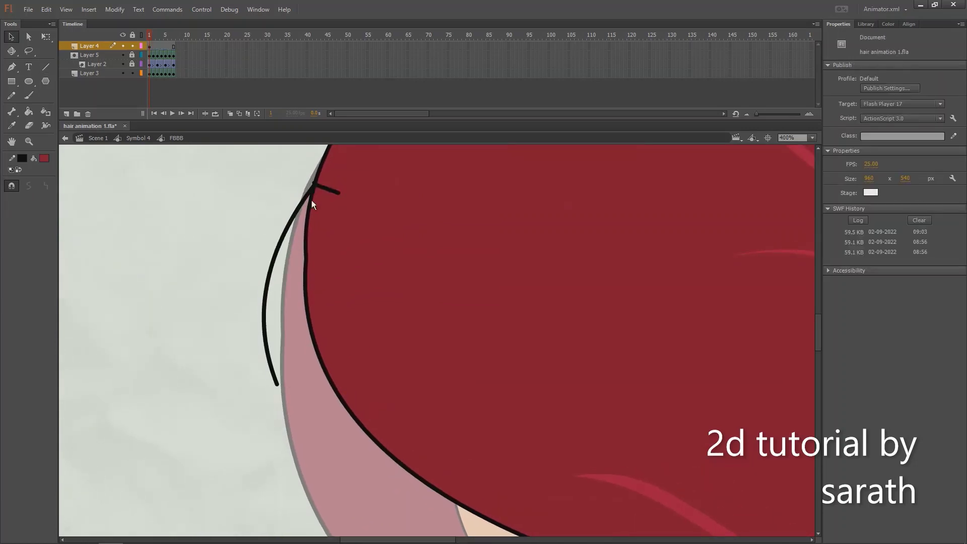
{"action": "left_click_drag", "start_coordinate": [267, 362], "coordinate": [355, 432]}
{"action": "left_click_drag", "start_coordinate": [267, 261], "coordinate": [279, 280]}
Continue the patch outline from the back-edge curve beneath the hair's lower edge and bend it to follow that edge
{"action": "key", "text": "ctrl+minus"}
{"action": "left_click_drag", "start_coordinate": [325, 339], "coordinate": [212, 297]}
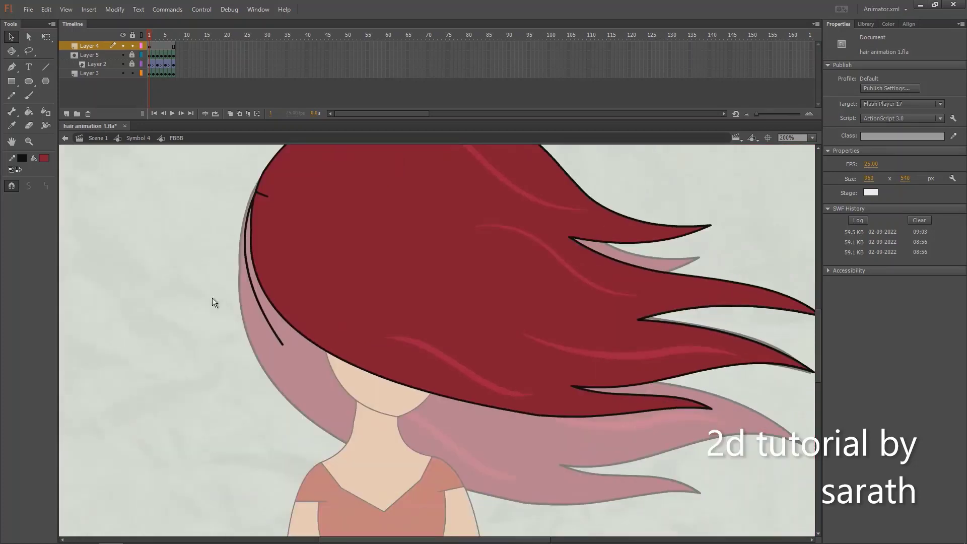
{"action": "key", "text": "n"}
{"action": "mouse_move", "coordinate": [283, 345]}
{"action": "left_mouse_down"}
{"action": "mouse_move", "coordinate": [470, 445]}
{"action": "mouse_move", "coordinate": [492, 443]}
{"action": "left_mouse_up"}
{"action": "key", "text": "v"}
{"action": "left_click_drag", "start_coordinate": [401, 403], "coordinate": [393, 416]}
Close the patch outline with lines across the inside of the hair and bend the long one parallel to the lower edge
{"action": "mouse_move", "coordinate": [522, 438]}
{"action": "left_mouse_down"}
{"action": "mouse_move", "coordinate": [372, 426]}
{"action": "mouse_move", "coordinate": [418, 418]}
{"action": "mouse_move", "coordinate": [395, 347]}
{"action": "mouse_move", "coordinate": [398, 402]}
{"action": "mouse_move", "coordinate": [137, 266]}
{"action": "mouse_move", "coordinate": [140, 242]}
{"action": "left_mouse_up"}
{"action": "key", "text": "n"}
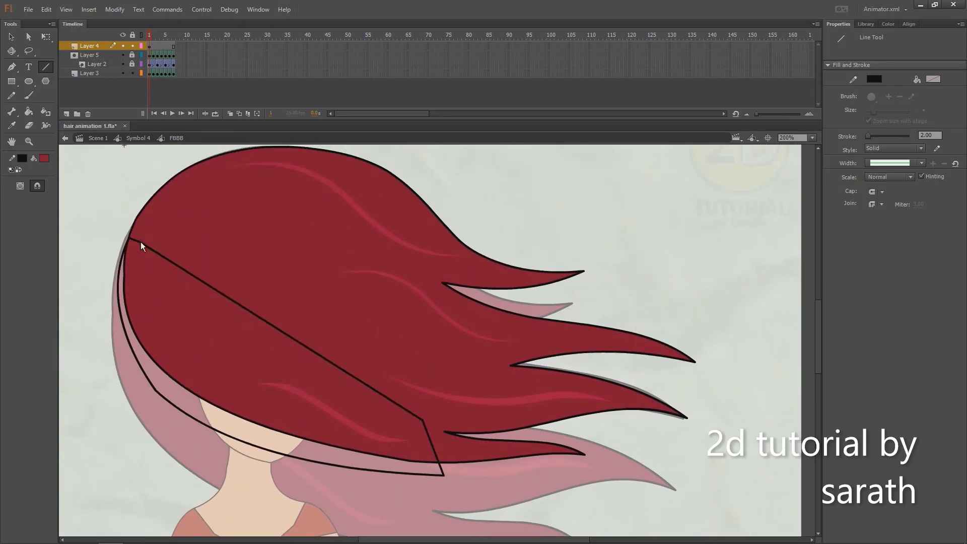
{"action": "key", "text": "v"}
{"action": "left_click_drag", "start_coordinate": [279, 331], "coordinate": [252, 355]}
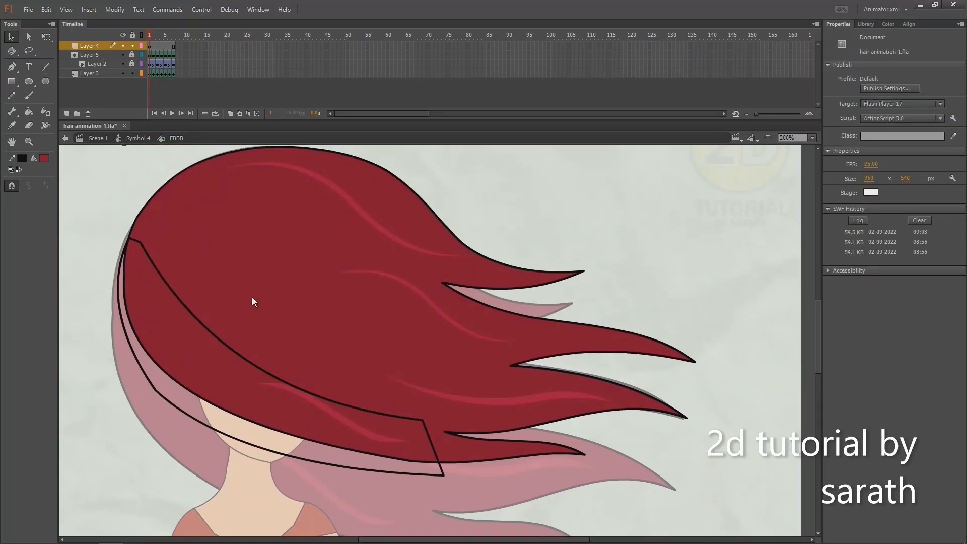
Scrub through the frames and extend the patch outline's lower corner further toward the strand tips
{"action": "left_click_drag", "start_coordinate": [252, 297], "coordinate": [304, 291]}
{"action": "left_click_drag", "start_coordinate": [162, 37], "coordinate": [121, 65]}
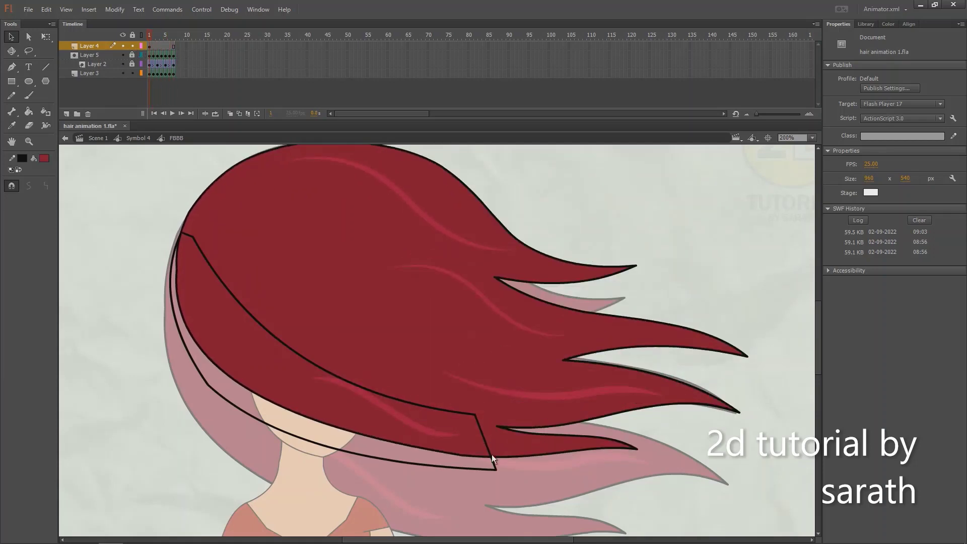
{"action": "left_click_drag", "start_coordinate": [497, 471], "coordinate": [532, 470]}
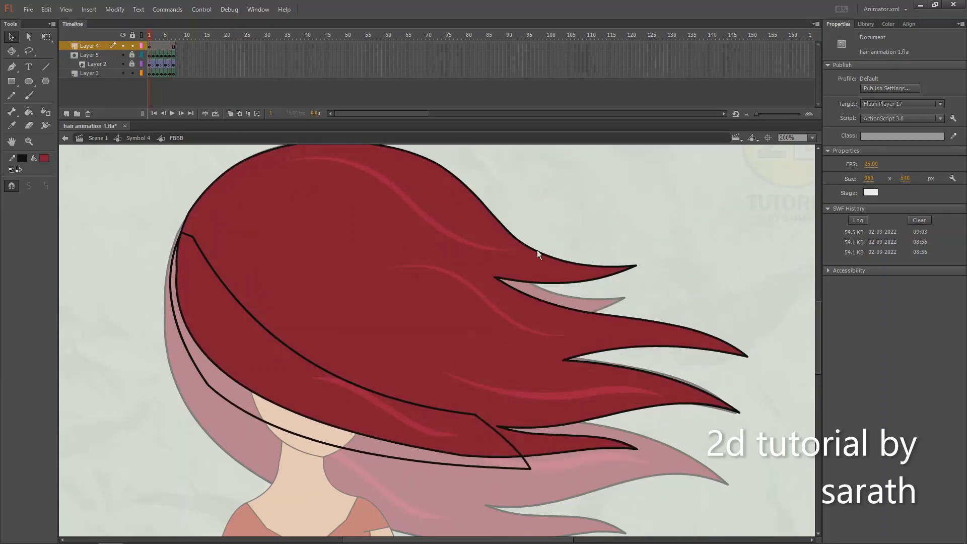
{"action": "left_click_drag", "start_coordinate": [150, 34], "coordinate": [137, 63]}
Fill the patch with the dark red sampled from the hair and delete its black outline
{"action": "key", "text": "i"}
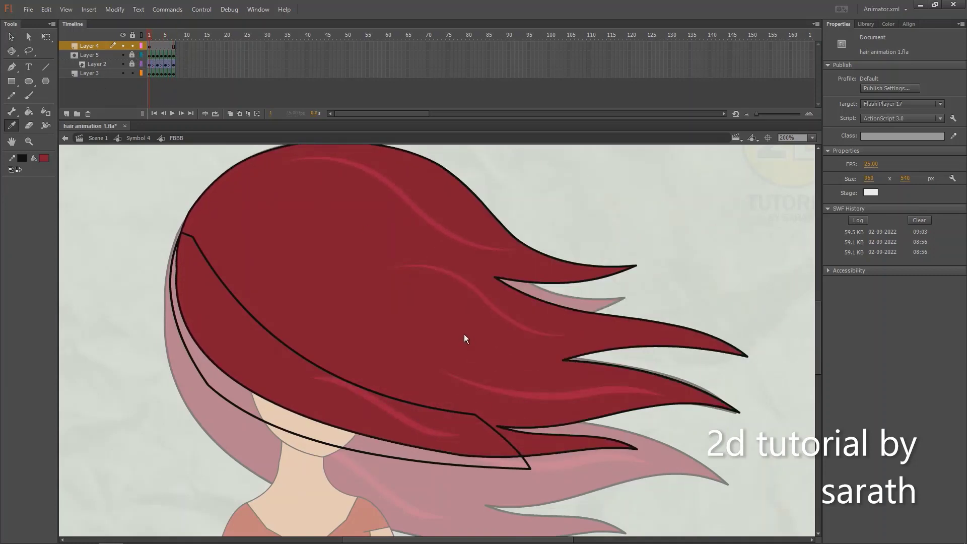
{"action": "left_click", "coordinate": [458, 363]}
{"action": "left_click", "coordinate": [336, 412]}
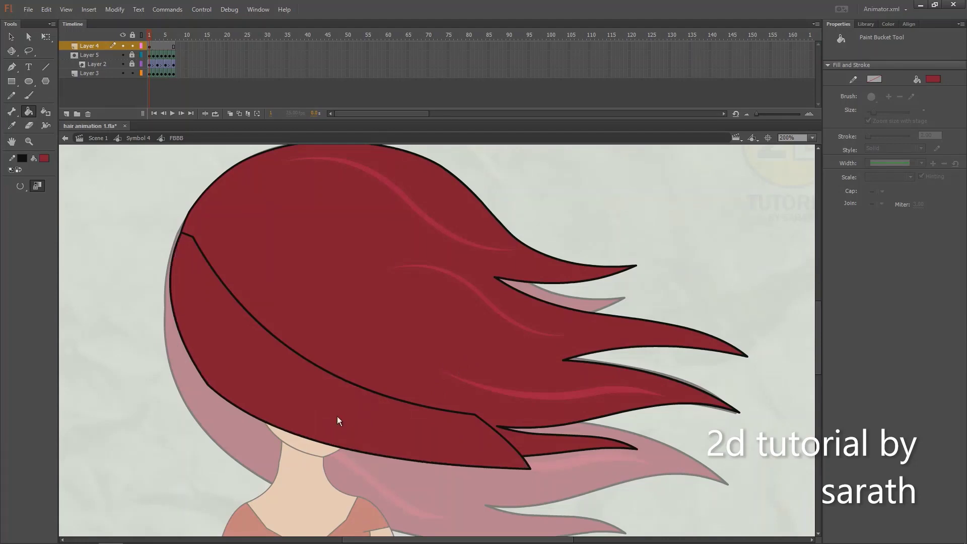
{"action": "key", "text": "v"}
{"action": "double_click", "coordinate": [376, 404]}
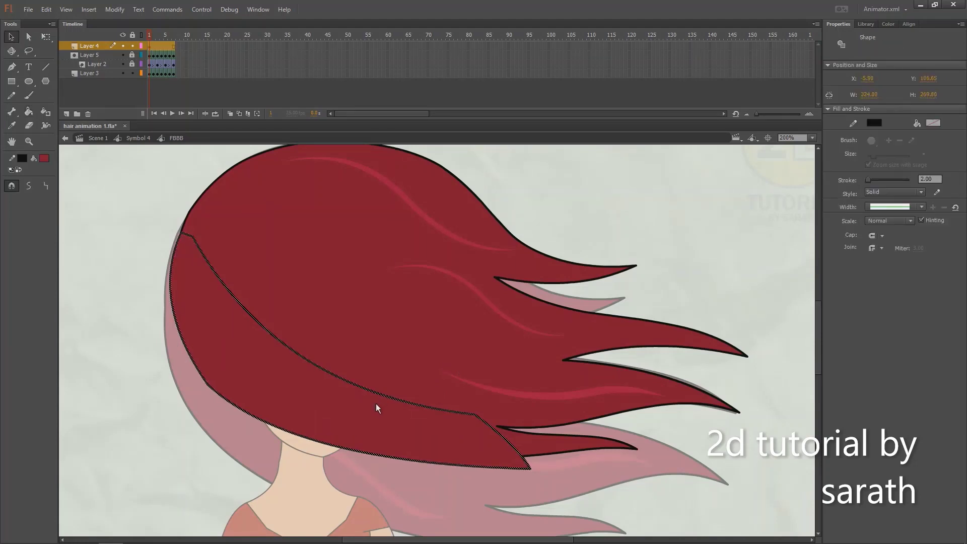
{"action": "key", "text": "Delete"}
Play the patched hair inside FBBB, return to Symbol 4, and play the combined hair animation there
{"action": "key", "text": "Return"}
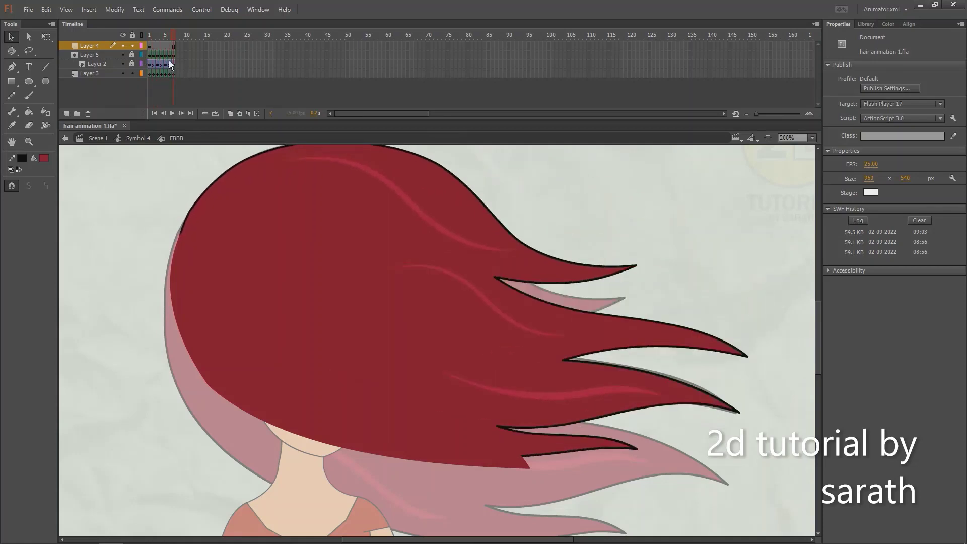
{"action": "scroll", "coordinate": [137, 201], "scroll_direction": "up", "scroll_amount": 2}
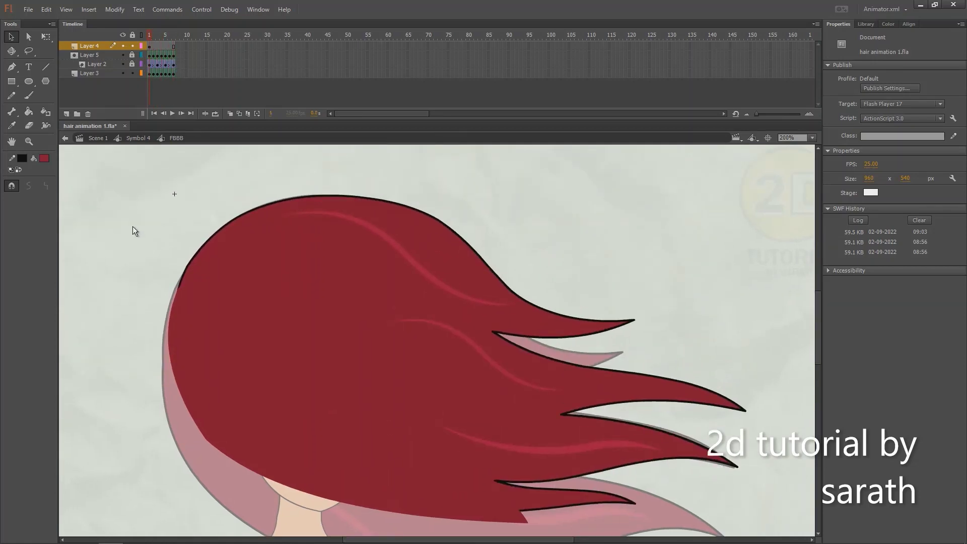
{"action": "double_click", "coordinate": [135, 192]}
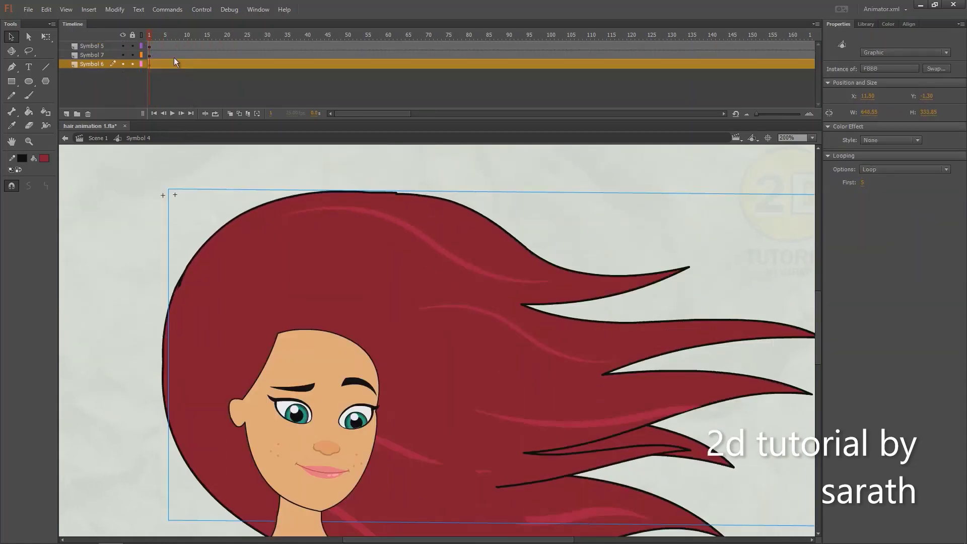
{"action": "left_click", "coordinate": [194, 50]}
{"action": "key", "text": "Return"}
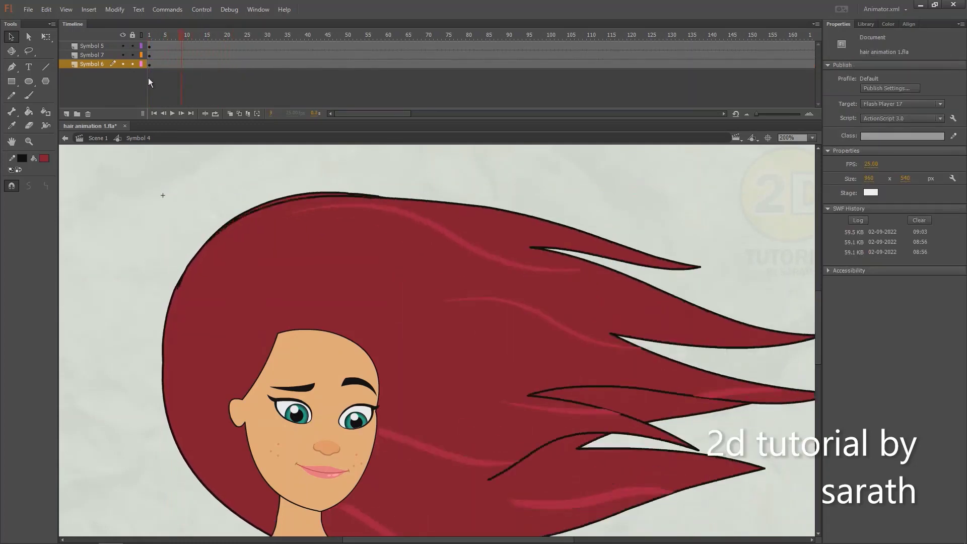
{"action": "key", "text": "ctrl+minus"}
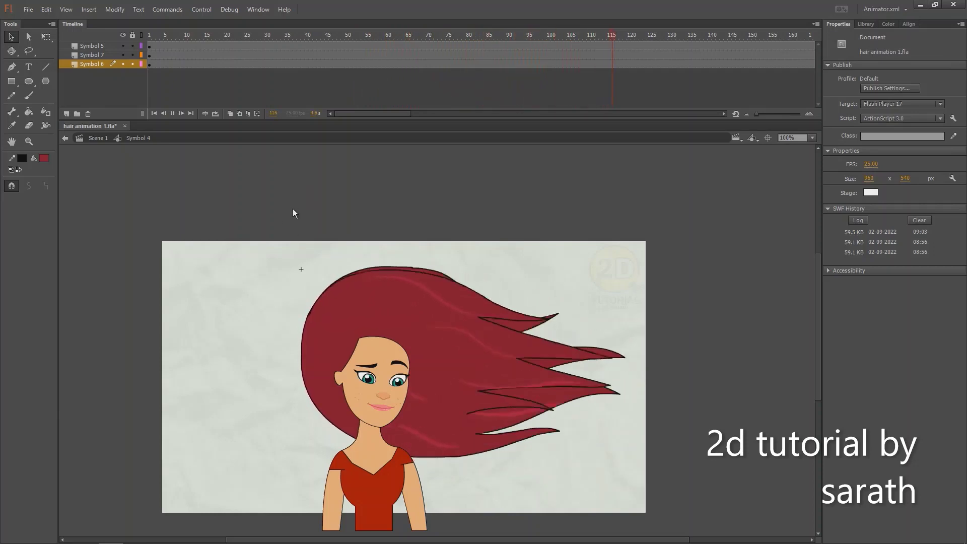
Return to Scene 1, scrub through the animation, and test the movie in a maximized preview window
{"action": "left_click", "coordinate": [104, 137]}
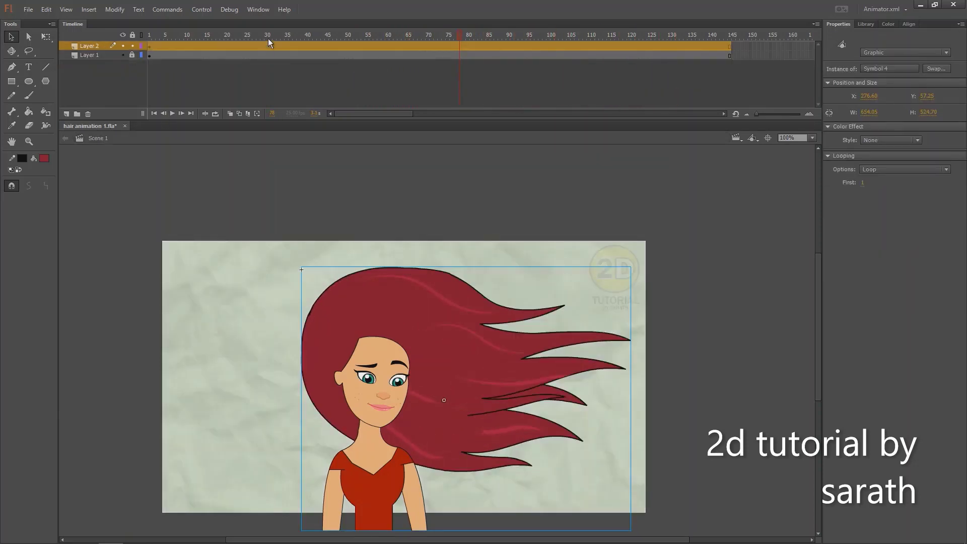
{"action": "left_click_drag", "start_coordinate": [268, 38], "coordinate": [324, 62]}
{"action": "key", "text": "ctrl+Return"}
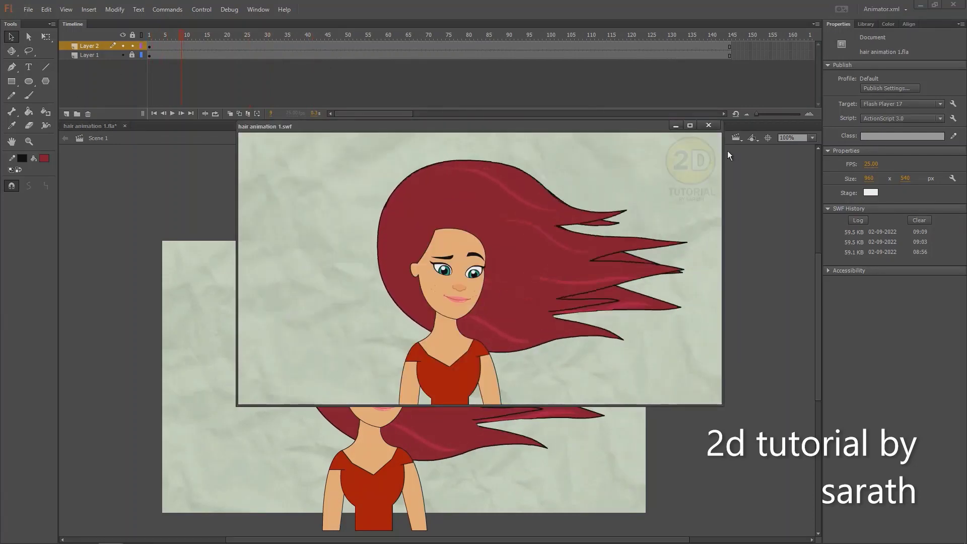
{"action": "left_click", "coordinate": [690, 126]}
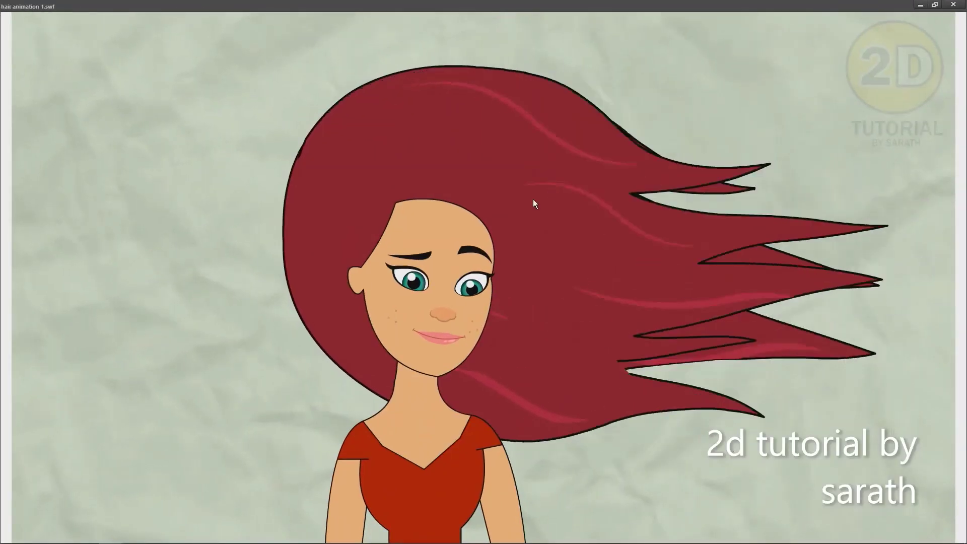